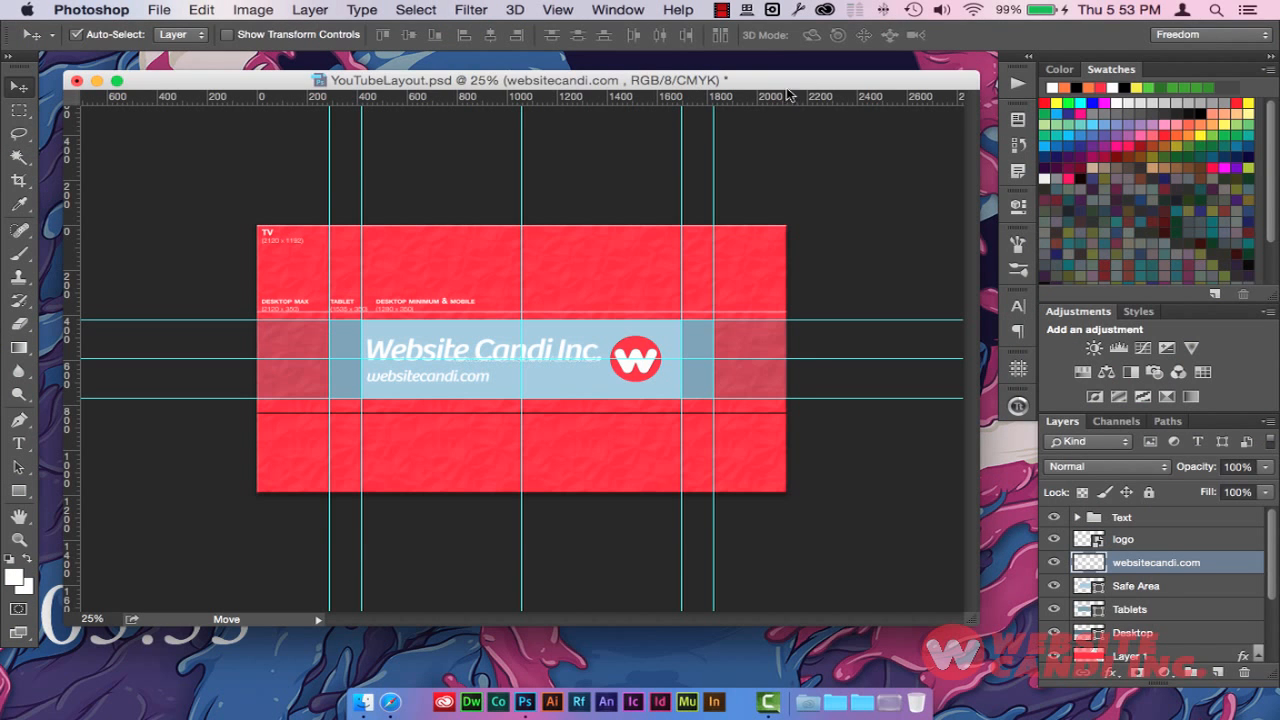
Zoom in on the banner and examine the desktop area by toggling the visibility of the Desktop layer.
{"action": "left_click_drag", "start_coordinate": [789, 87], "coordinate": [794, 92]}
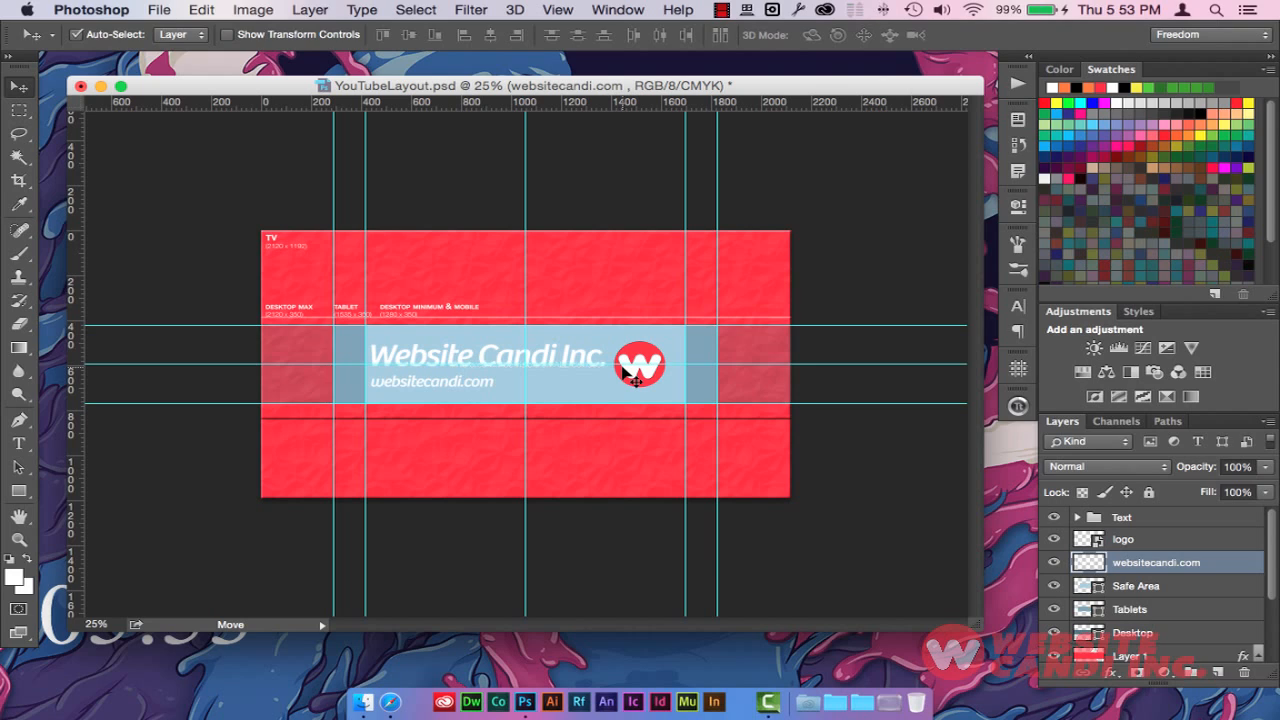
{"action": "key", "text": "super"}
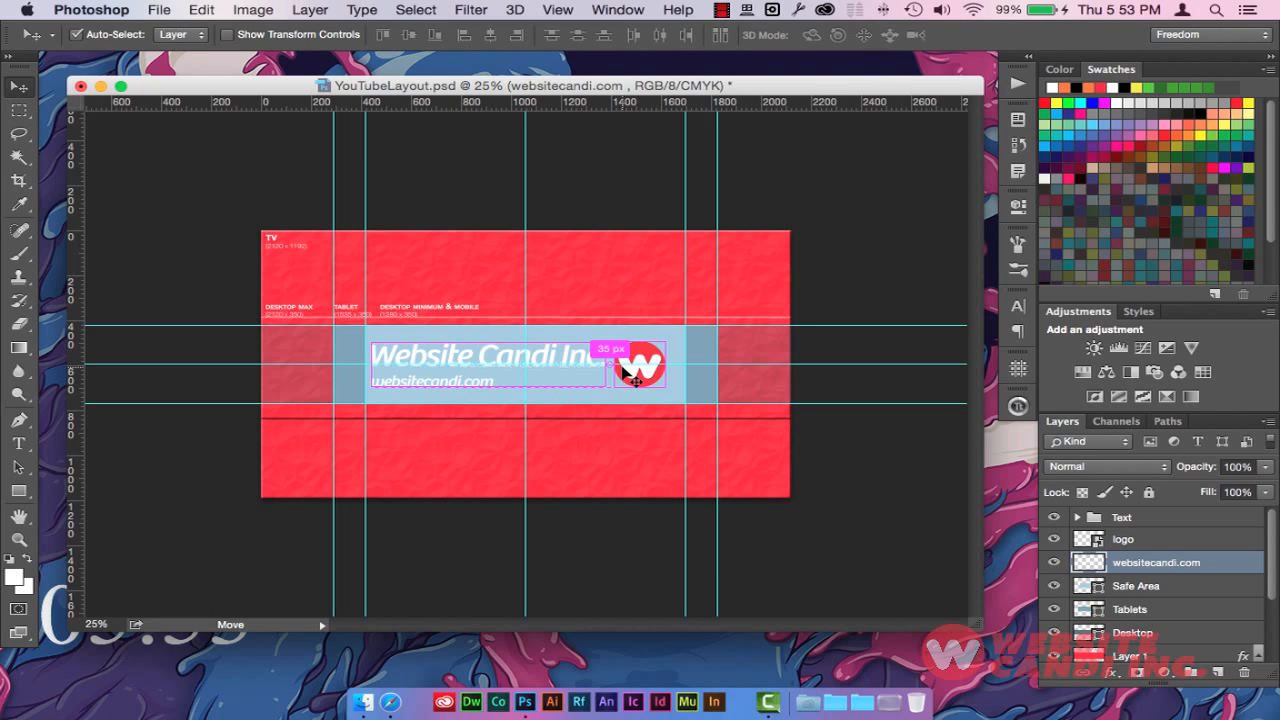
{"action": "key", "text": "super+plus"}
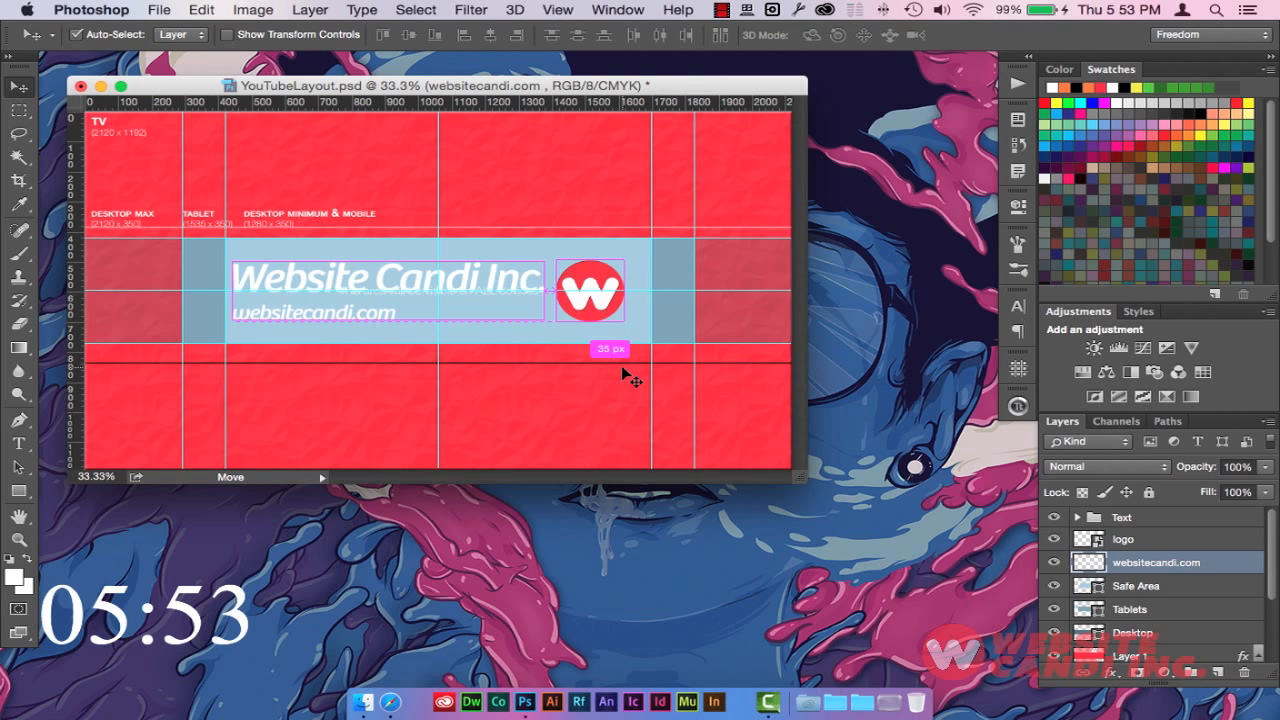
{"action": "key", "text": "super+plus"}
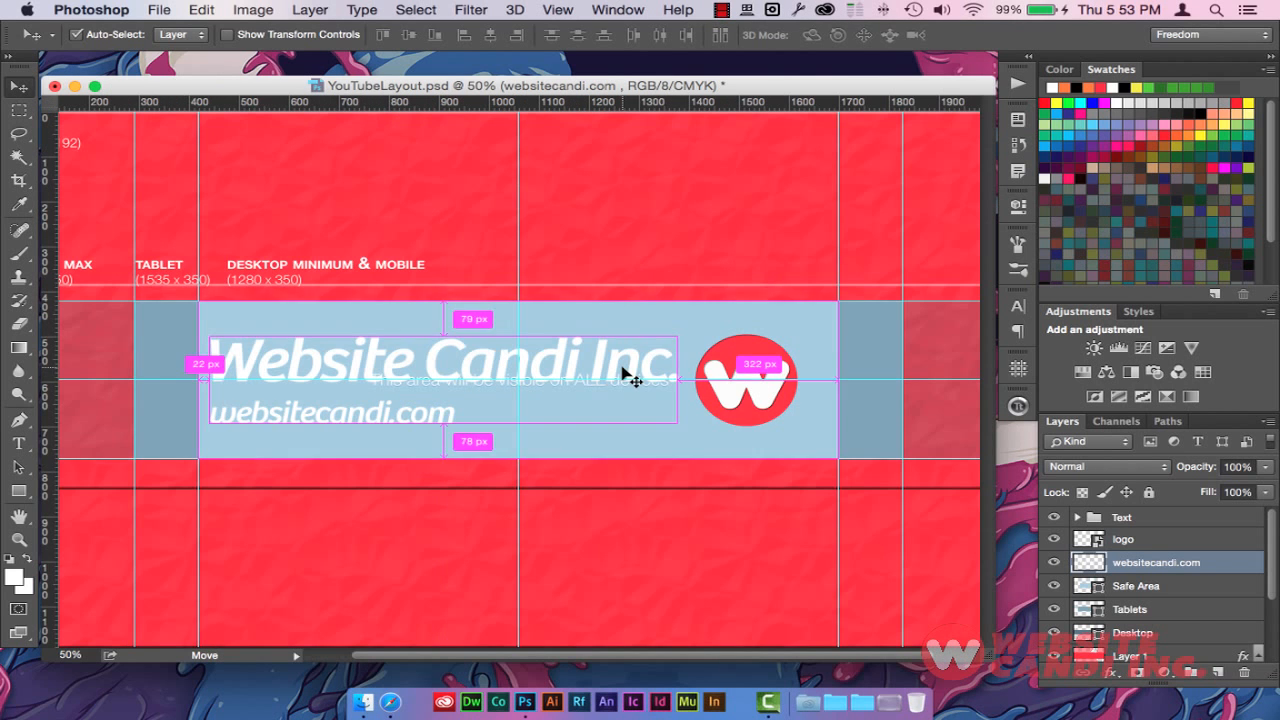
{"action": "scroll", "coordinate": [629, 365], "scroll_direction": "left", "scroll_amount": 3}
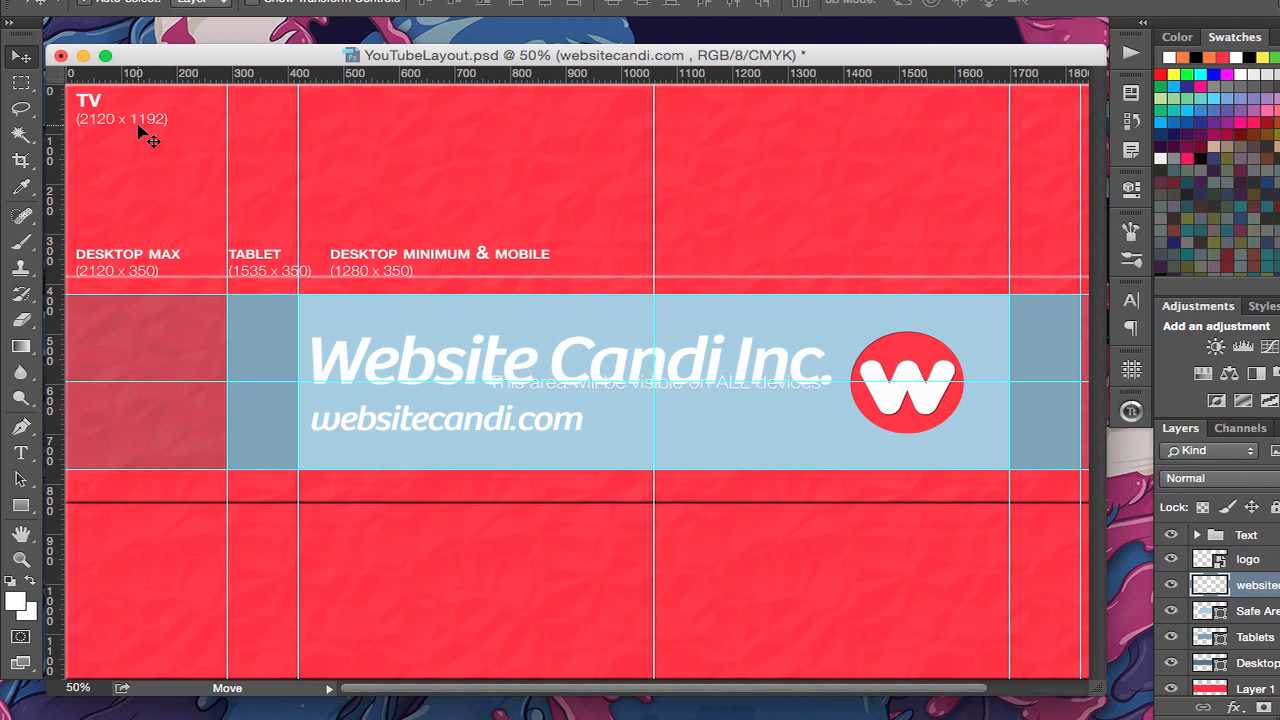
{"action": "left_click", "coordinate": [150, 358], "text": "super"}
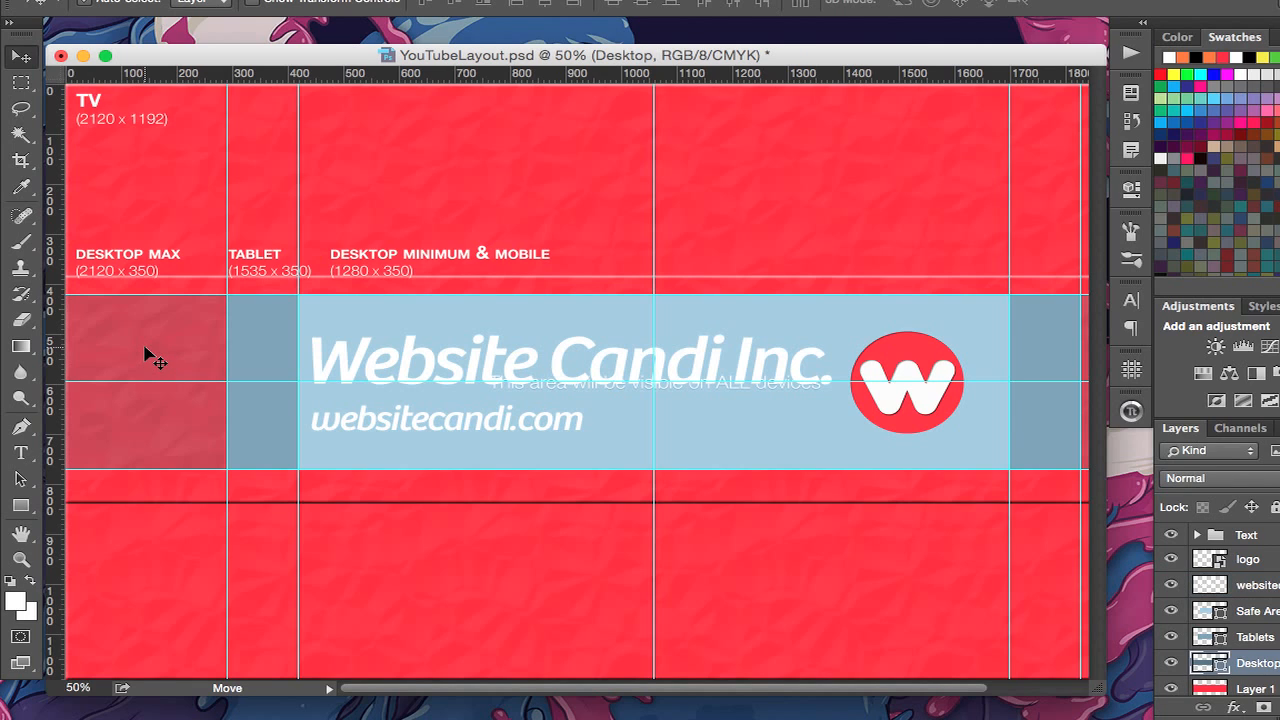
{"action": "left_click", "coordinate": [1172, 663]}
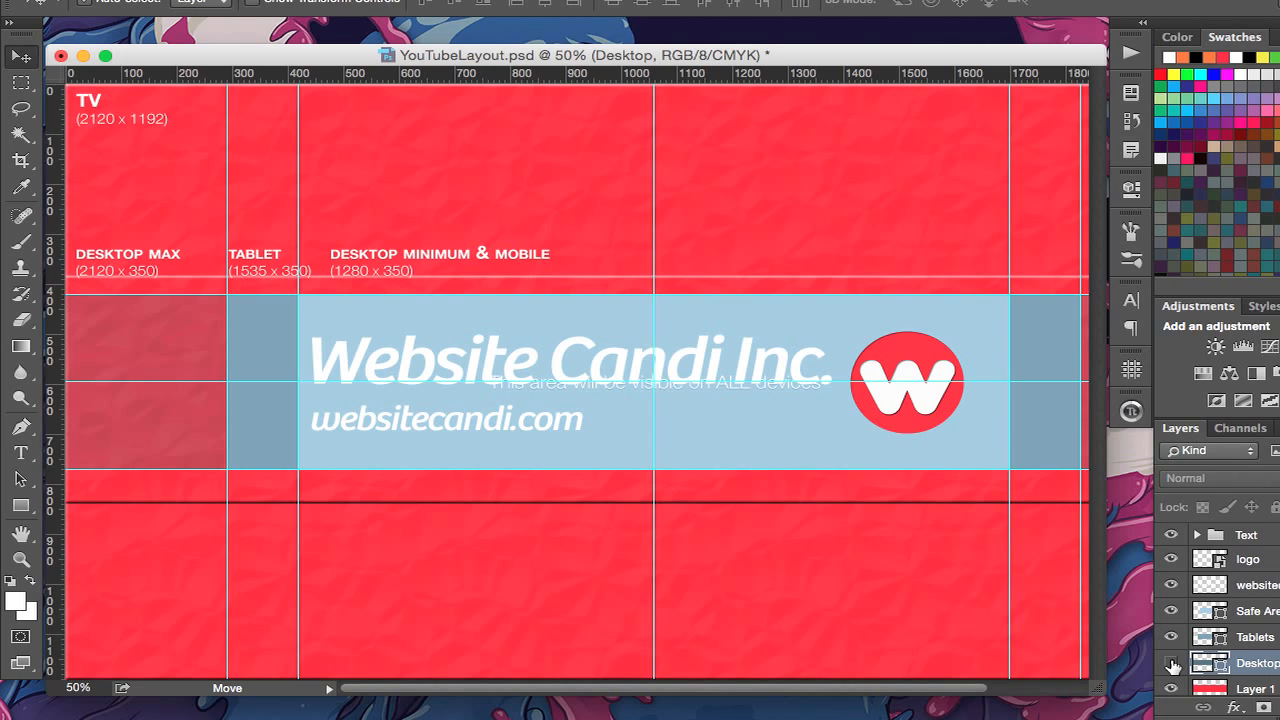
{"action": "left_click", "coordinate": [1172, 663]}
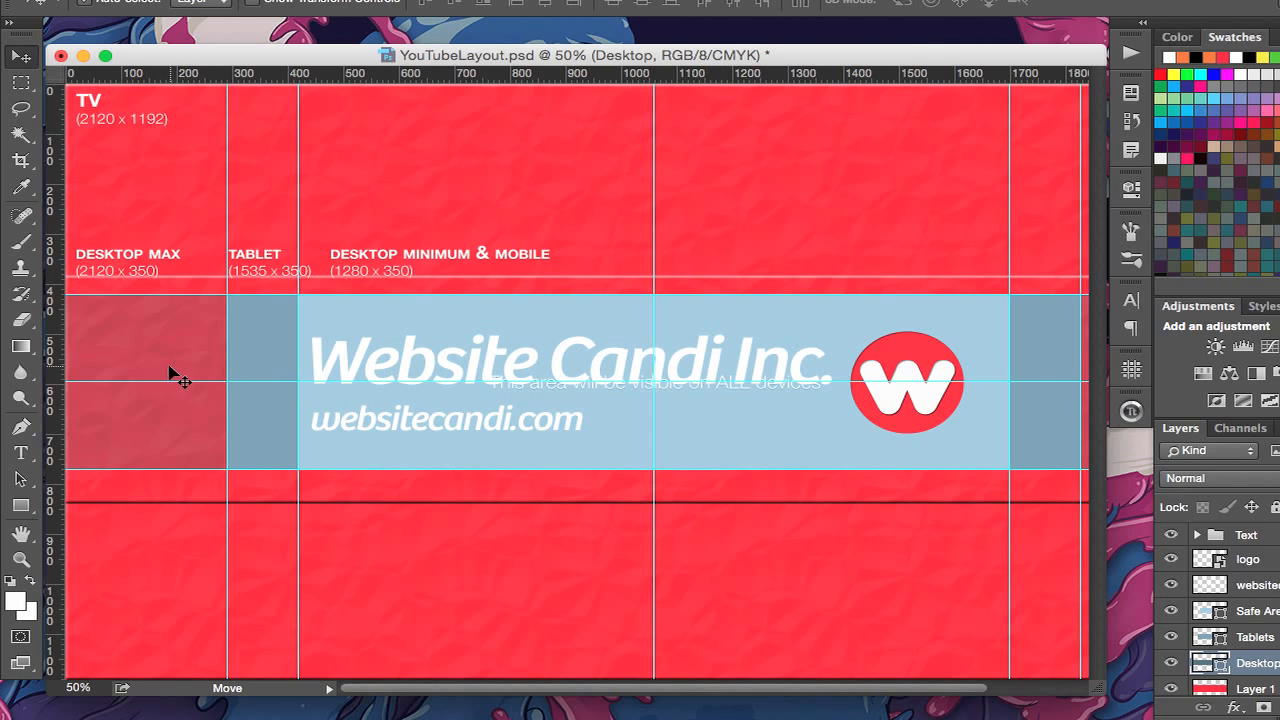
Examine the tablet and all-device areas by toggling the visibility of the Tablets and Safe Area layers.
{"action": "left_click", "coordinate": [1171, 637]}
{"action": "left_click", "coordinate": [1171, 637]}
{"action": "left_click", "coordinate": [1171, 637]}
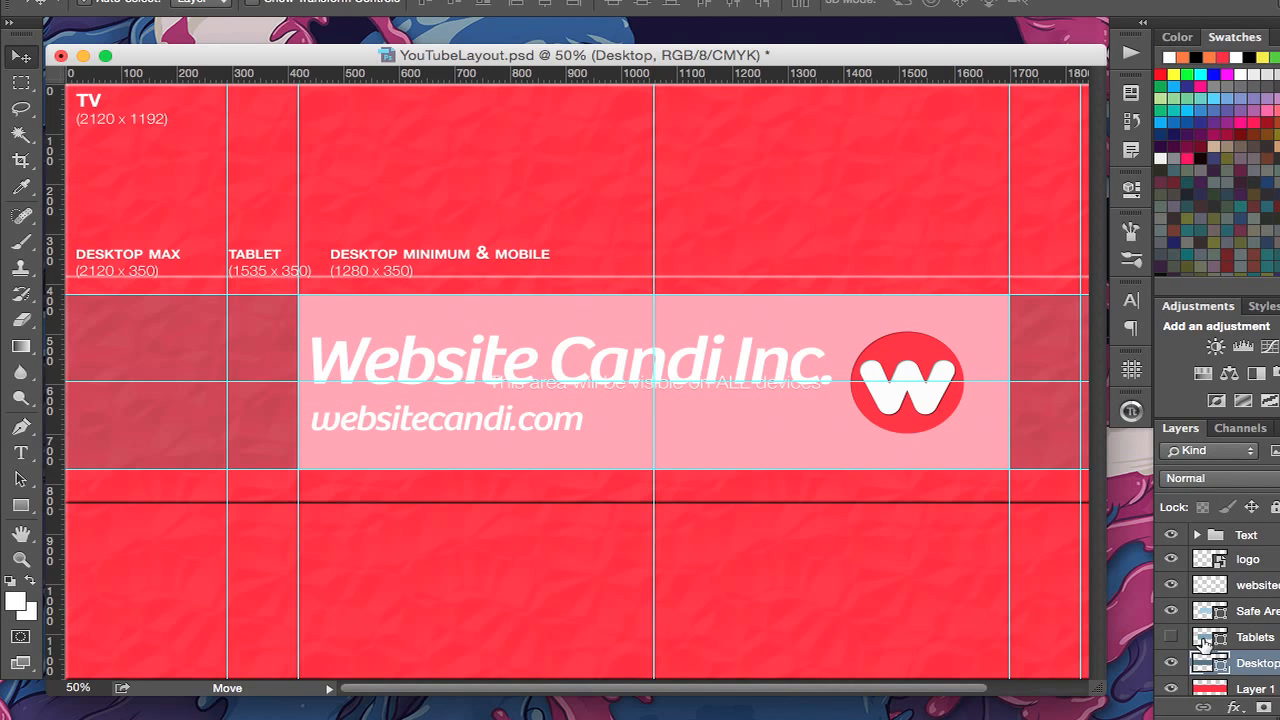
{"action": "left_click", "coordinate": [1171, 637]}
{"action": "left_click", "coordinate": [1171, 611]}
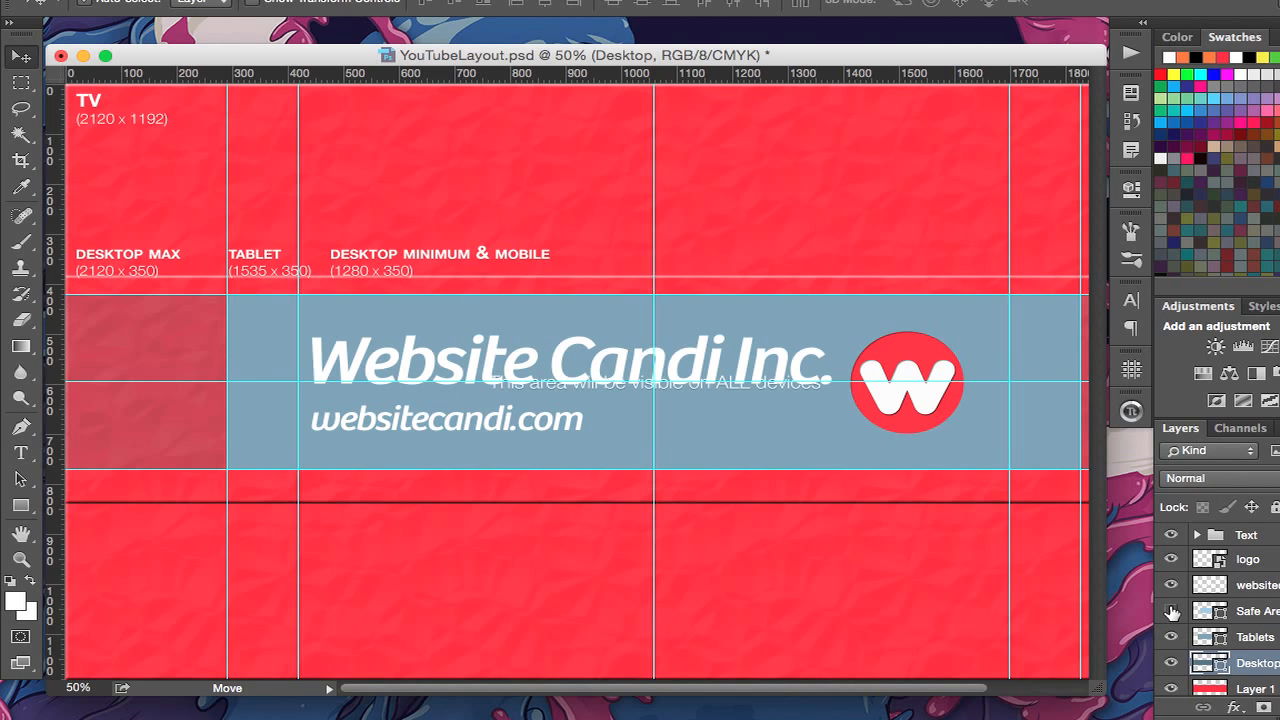
{"action": "left_click", "coordinate": [1171, 611]}
{"action": "left_click", "coordinate": [1171, 611]}
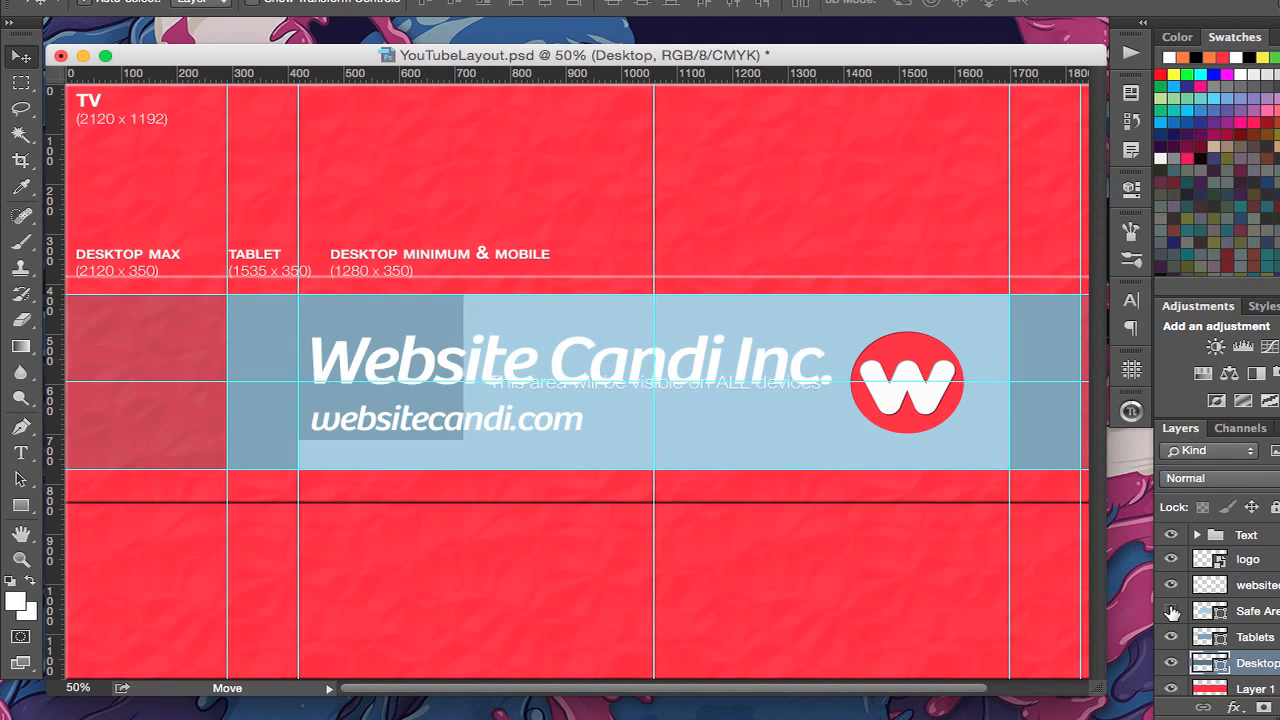
{"action": "left_click", "coordinate": [1171, 611]}
{"action": "left_click", "coordinate": [1171, 611]}
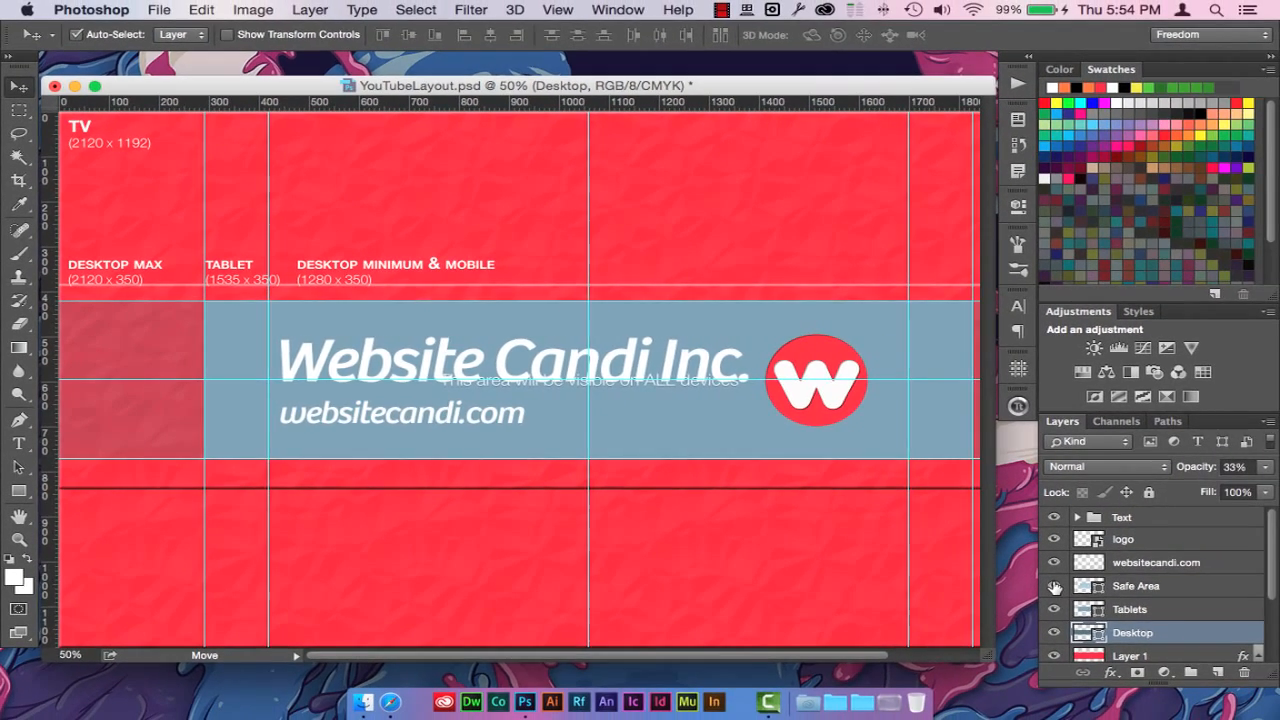
{"action": "left_click", "coordinate": [1054, 587]}
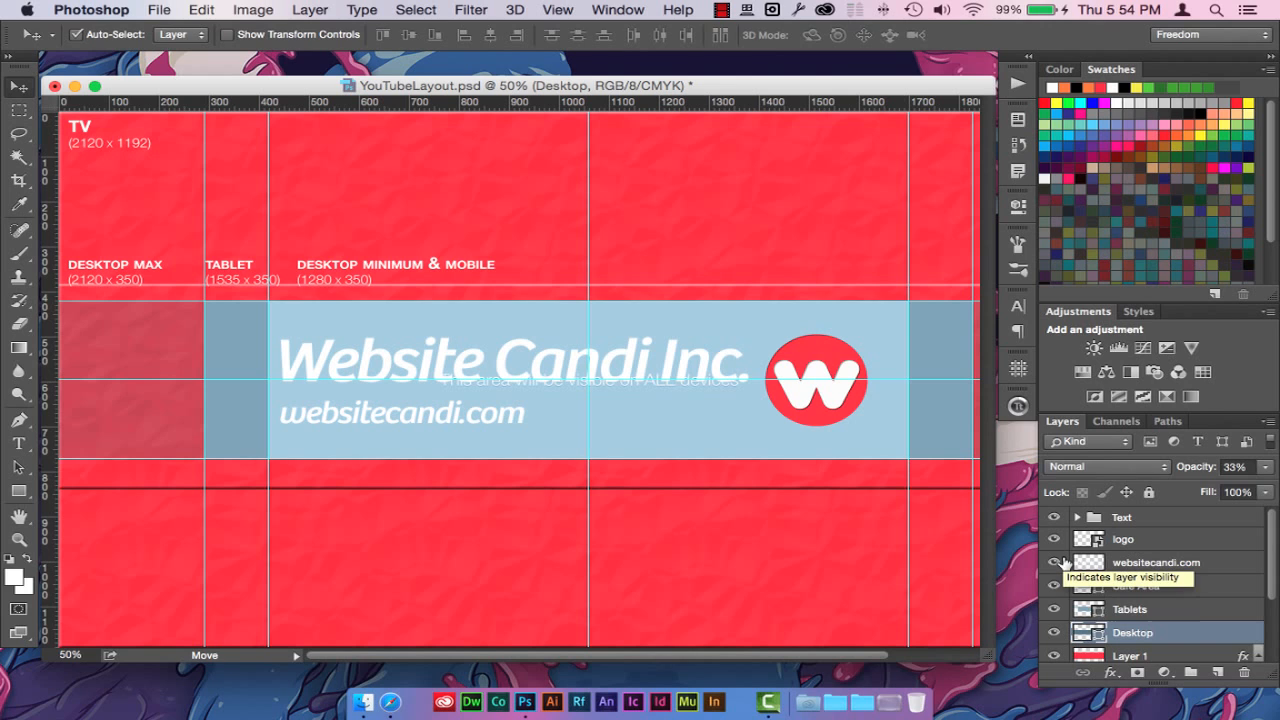
Hide the Text group, the Tablets and Desktop layers, and the guides, with the whole banner in view.
{"action": "key", "text": "super"}
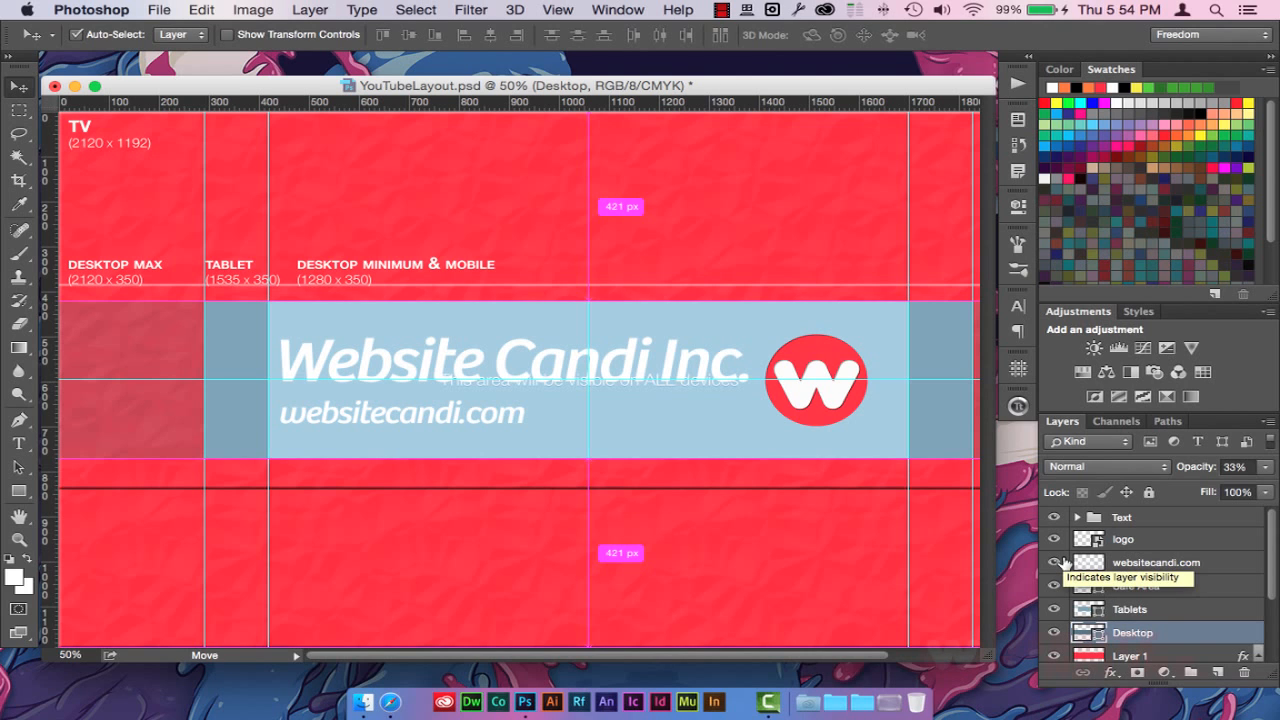
{"action": "key", "text": "super+minus"}
{"action": "key", "text": "super+minus"}
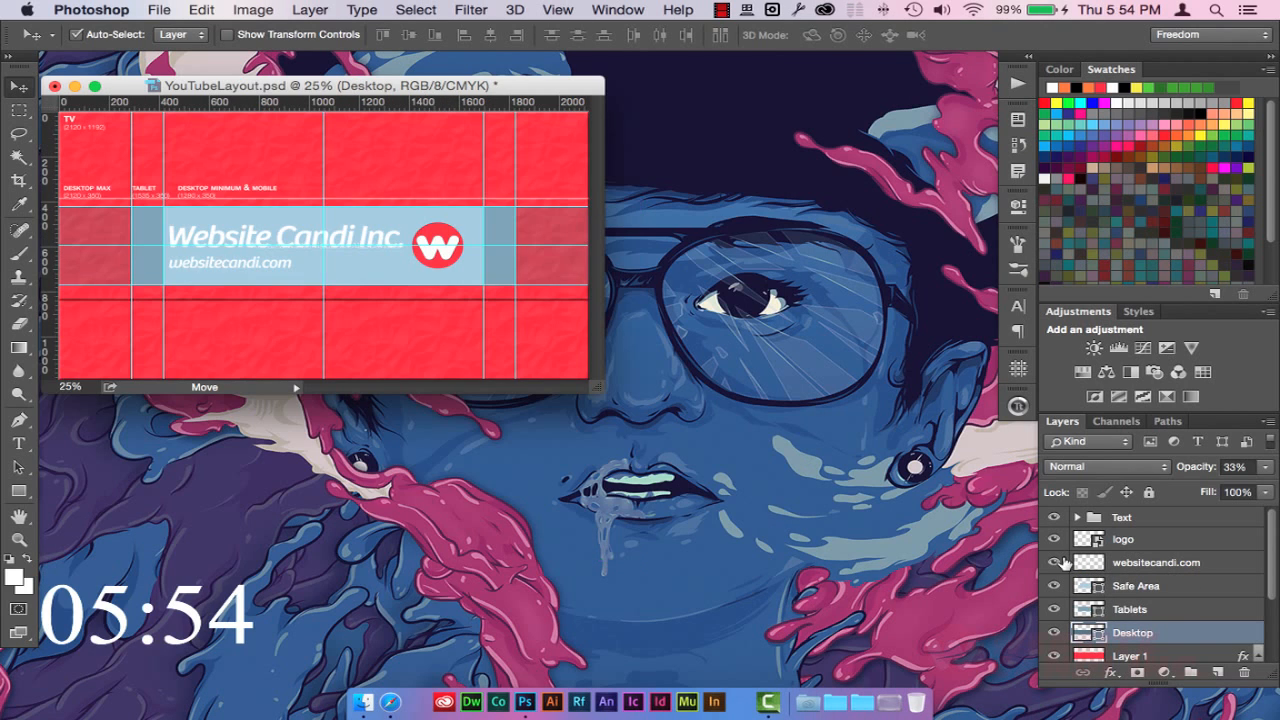
{"action": "left_click_drag", "start_coordinate": [590, 384], "coordinate": [1000, 612]}
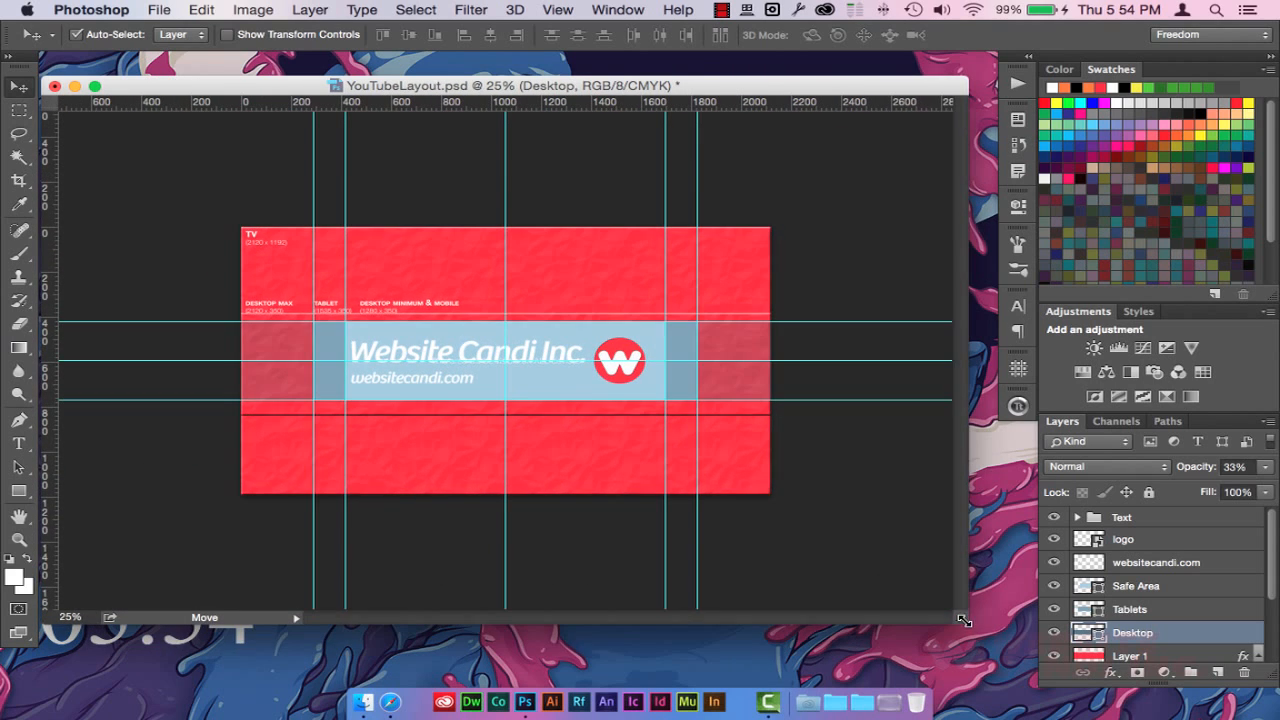
{"action": "left_click_drag", "start_coordinate": [720, 91], "coordinate": [757, 97]}
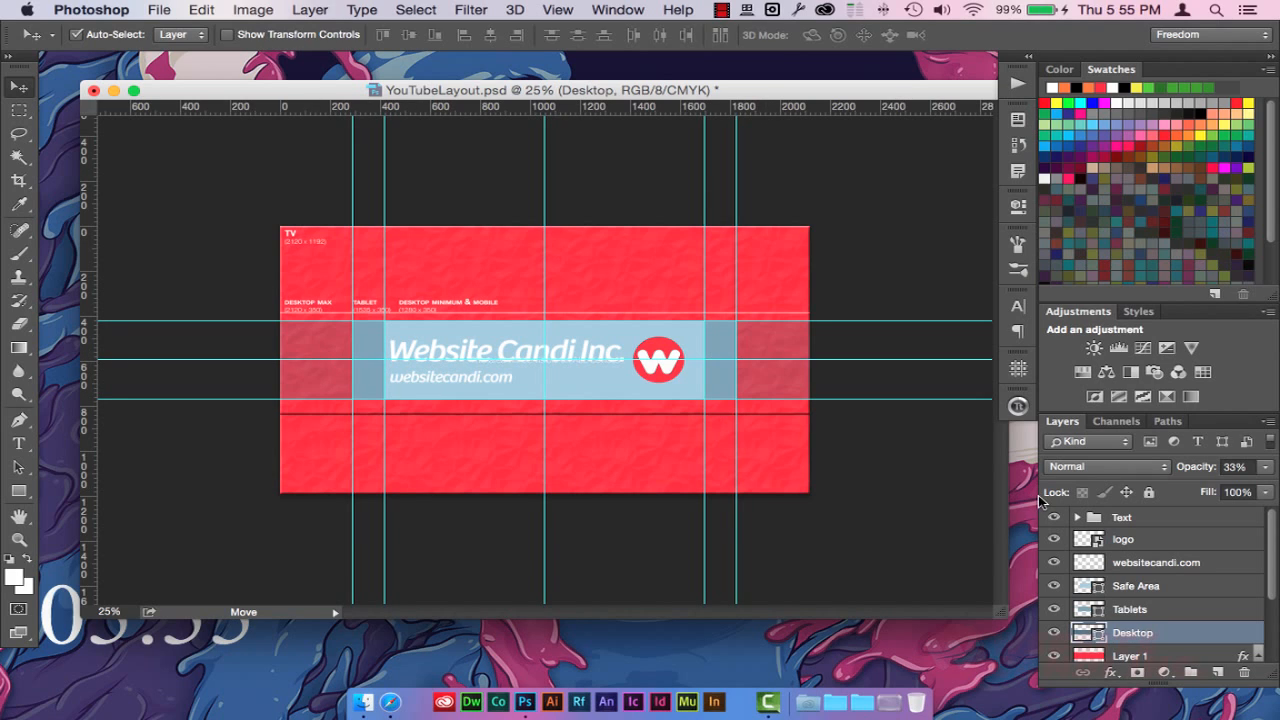
{"action": "left_click", "coordinate": [1054, 518]}
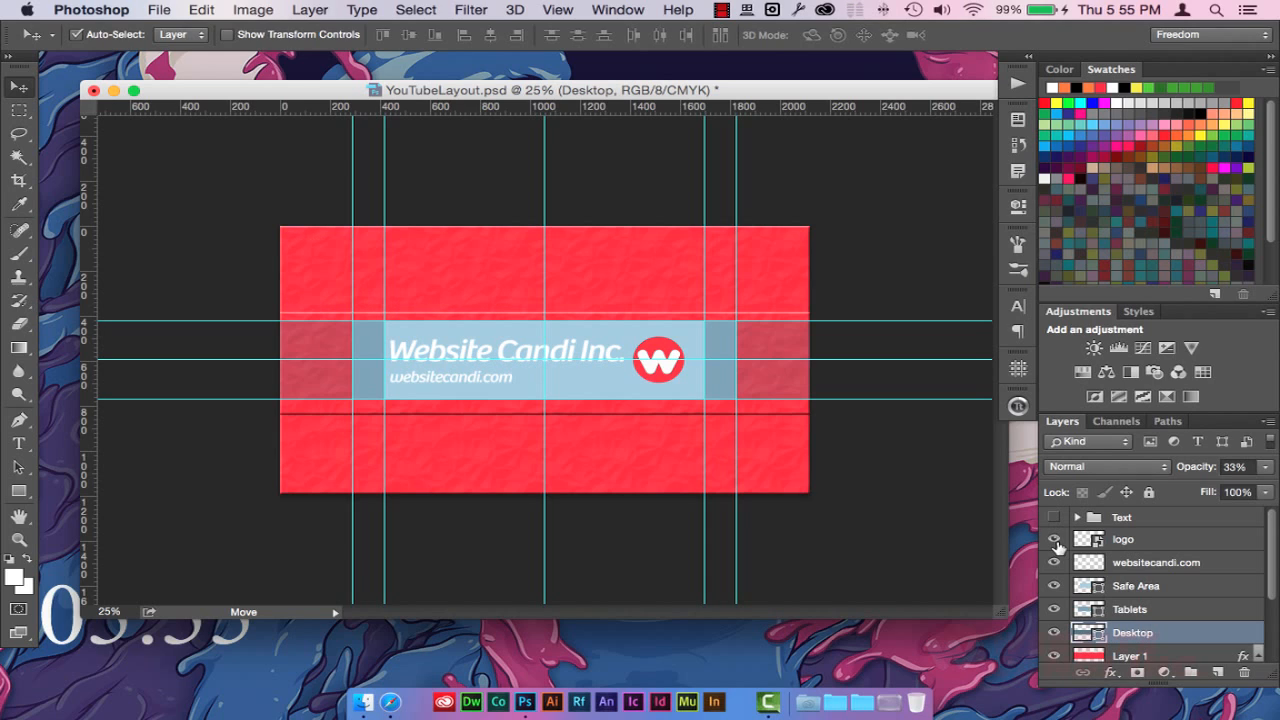
{"action": "left_click", "coordinate": [1054, 610]}
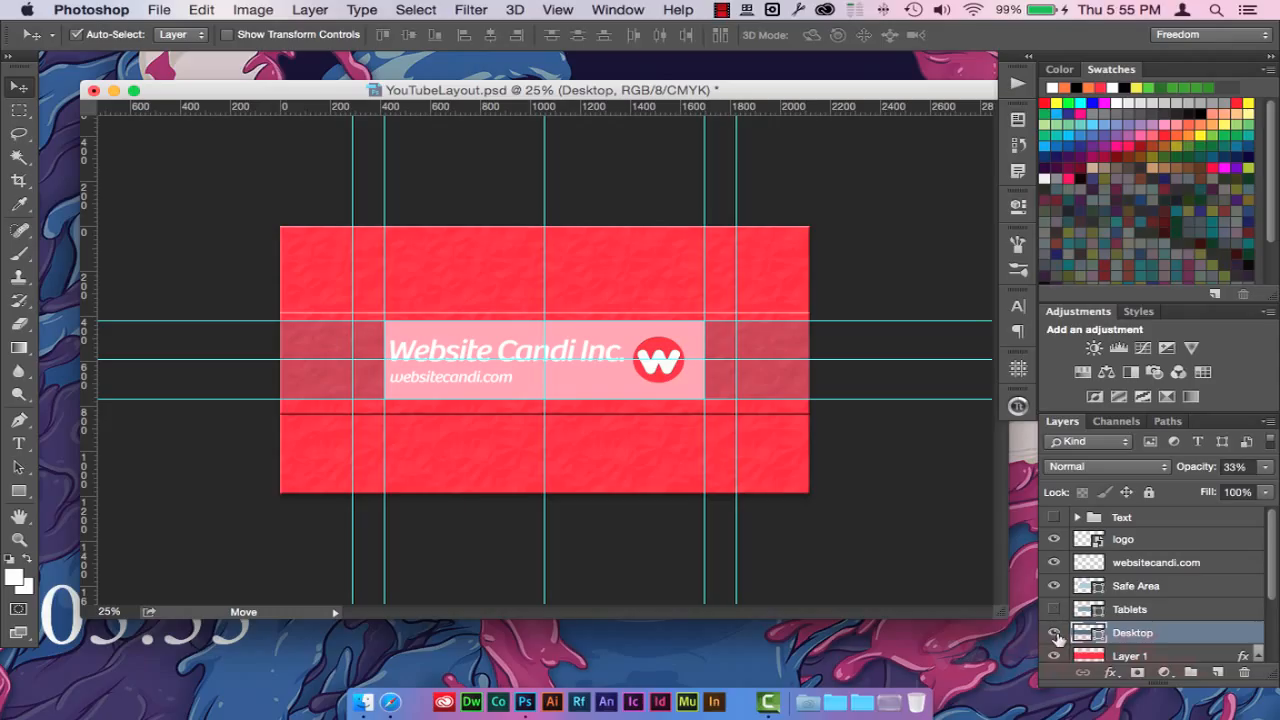
{"action": "left_click", "coordinate": [1055, 633]}
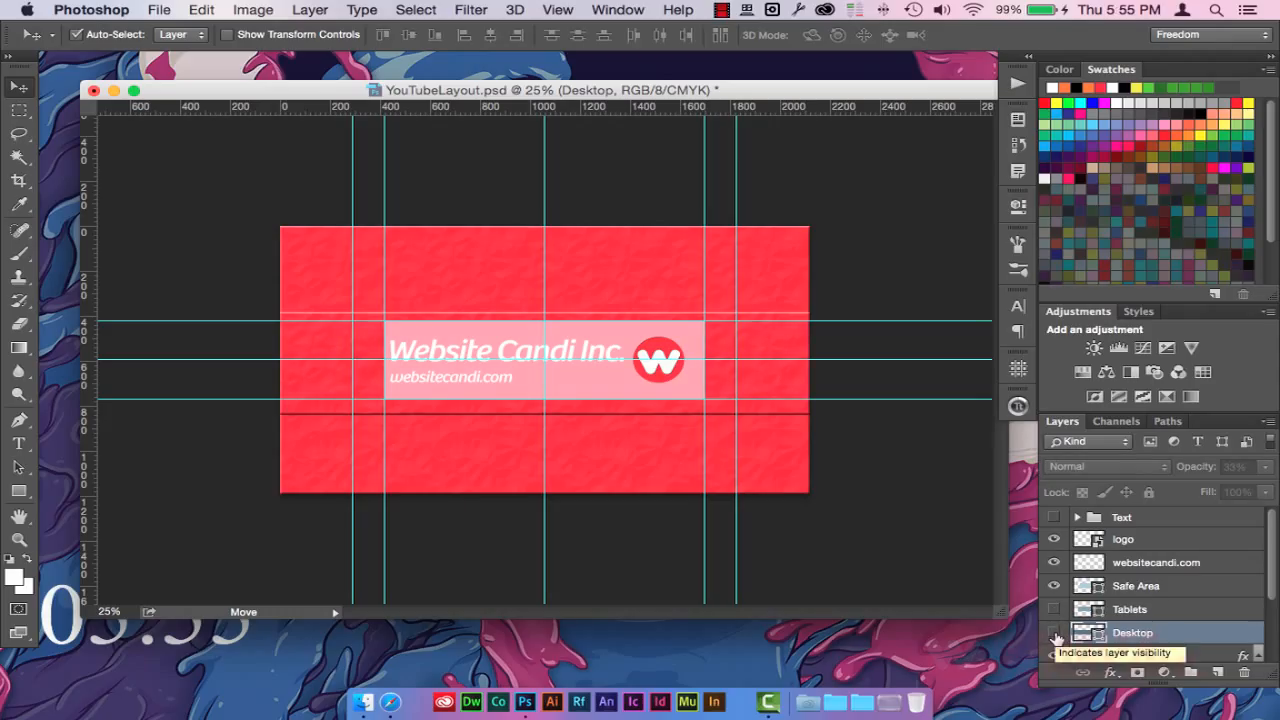
{"action": "key", "text": "super+semicolon"}
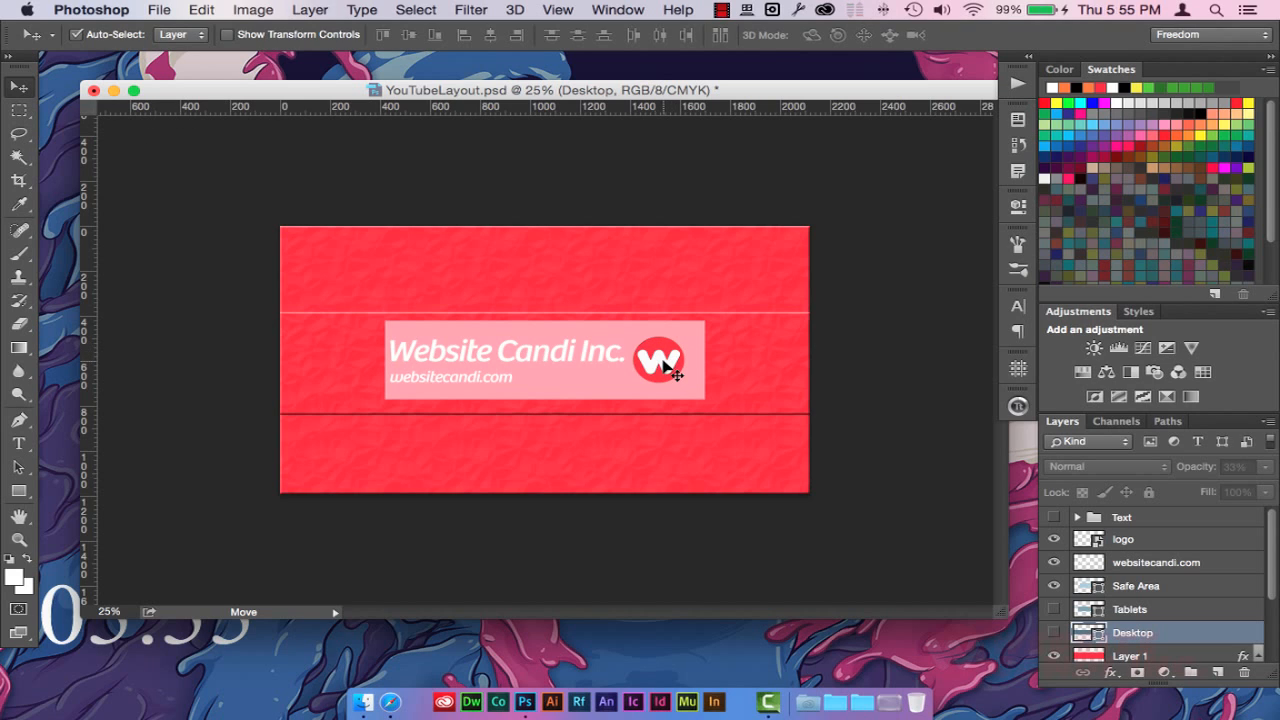
Move the round logo horizontally out past the right edge of the banner canvas.
{"action": "left_click_drag", "start_coordinate": [664, 366], "coordinate": [835, 375]}
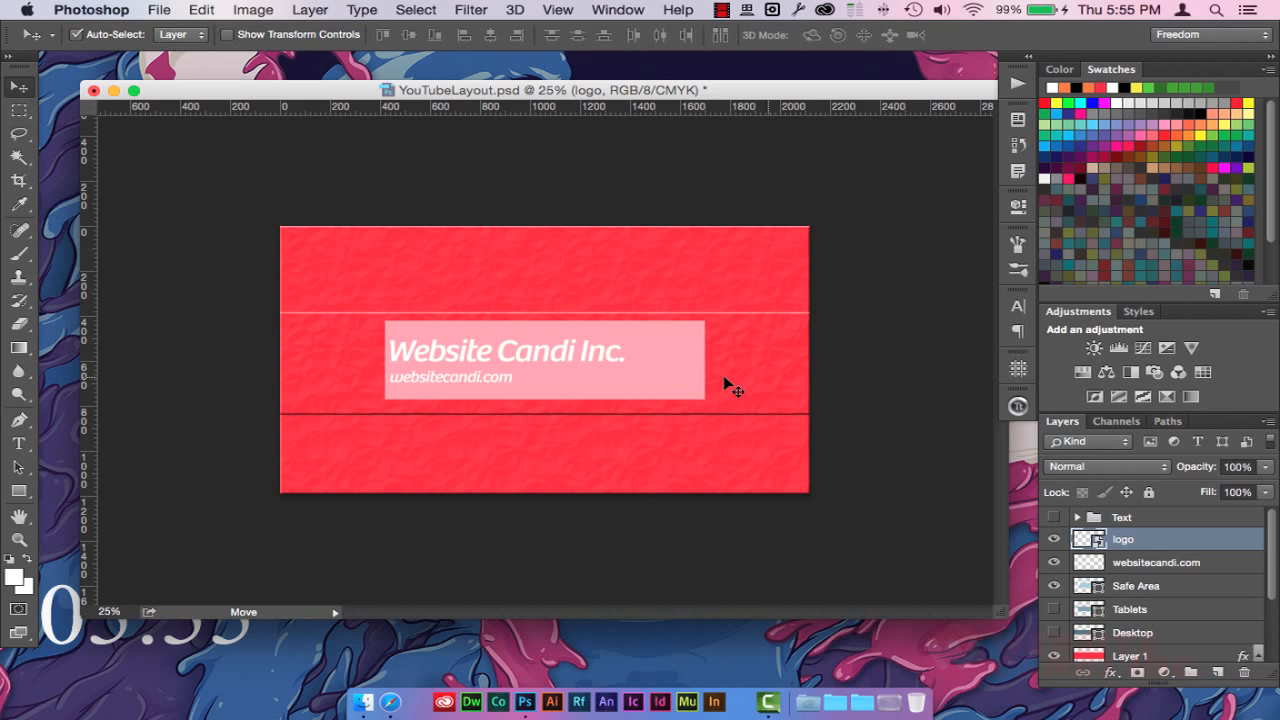
{"action": "left_click", "coordinate": [505, 356]}
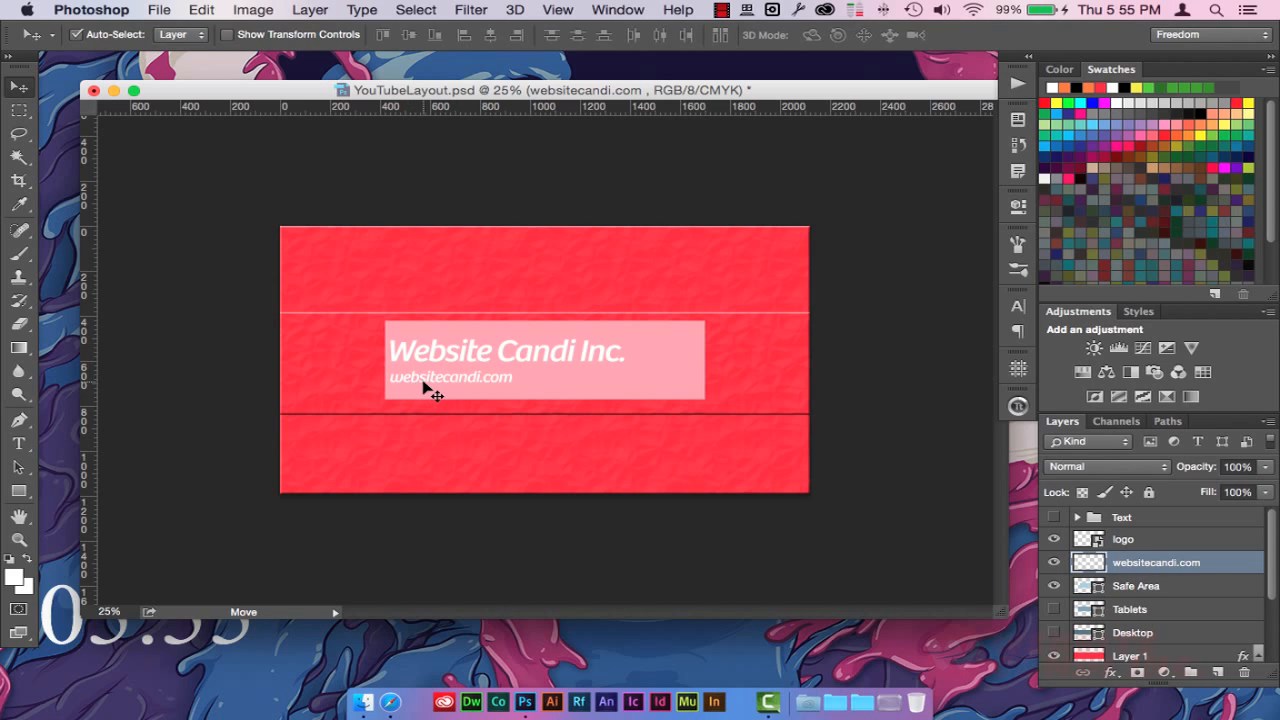
{"action": "left_click_drag", "start_coordinate": [465, 357], "coordinate": [416, 355]}
{"action": "key", "text": "super+z"}
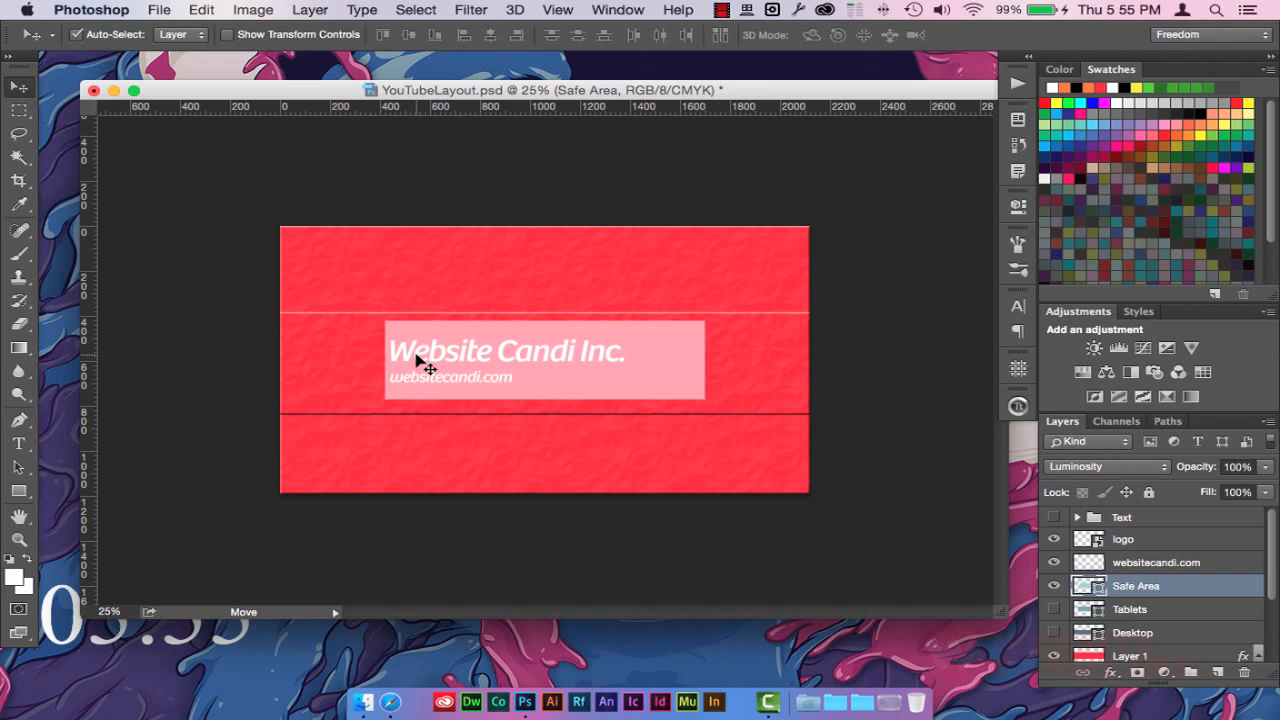
Move the websitecandi.com text layer horizontally out past the left edge of the banner canvas.
{"action": "left_click", "coordinate": [1120, 562]}
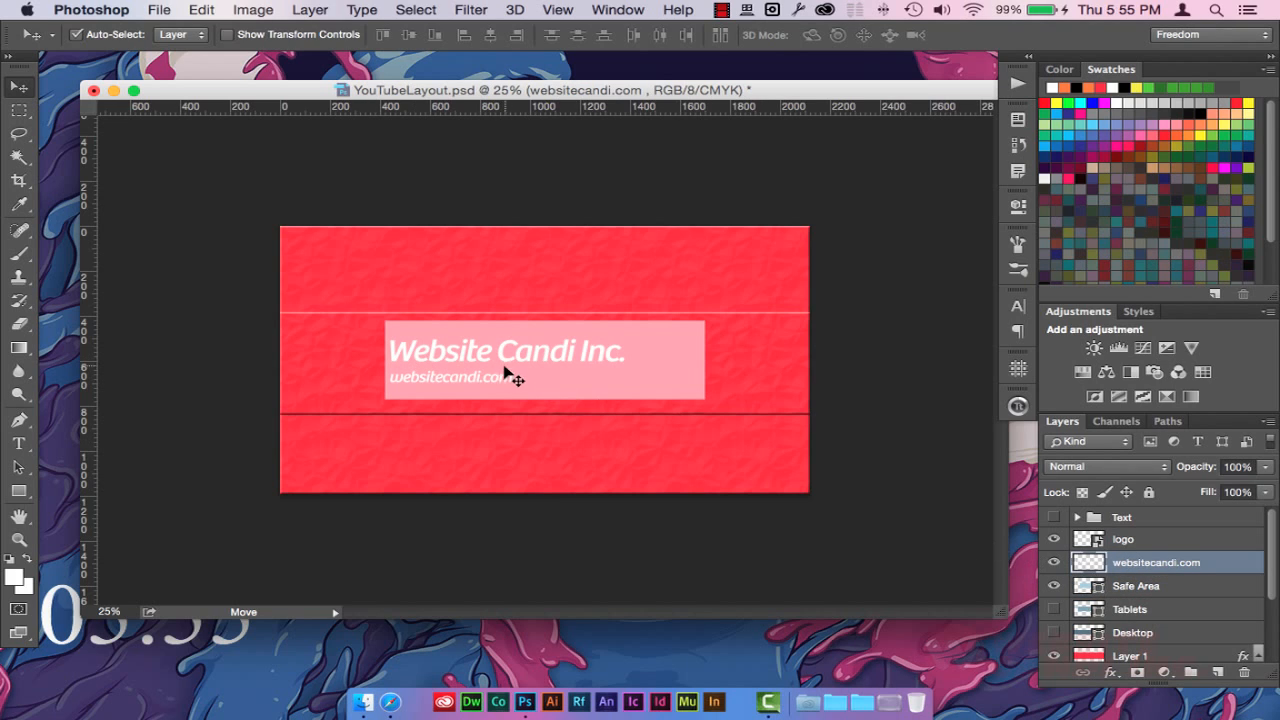
{"action": "left_click_drag", "start_coordinate": [506, 364], "coordinate": [143, 360]}
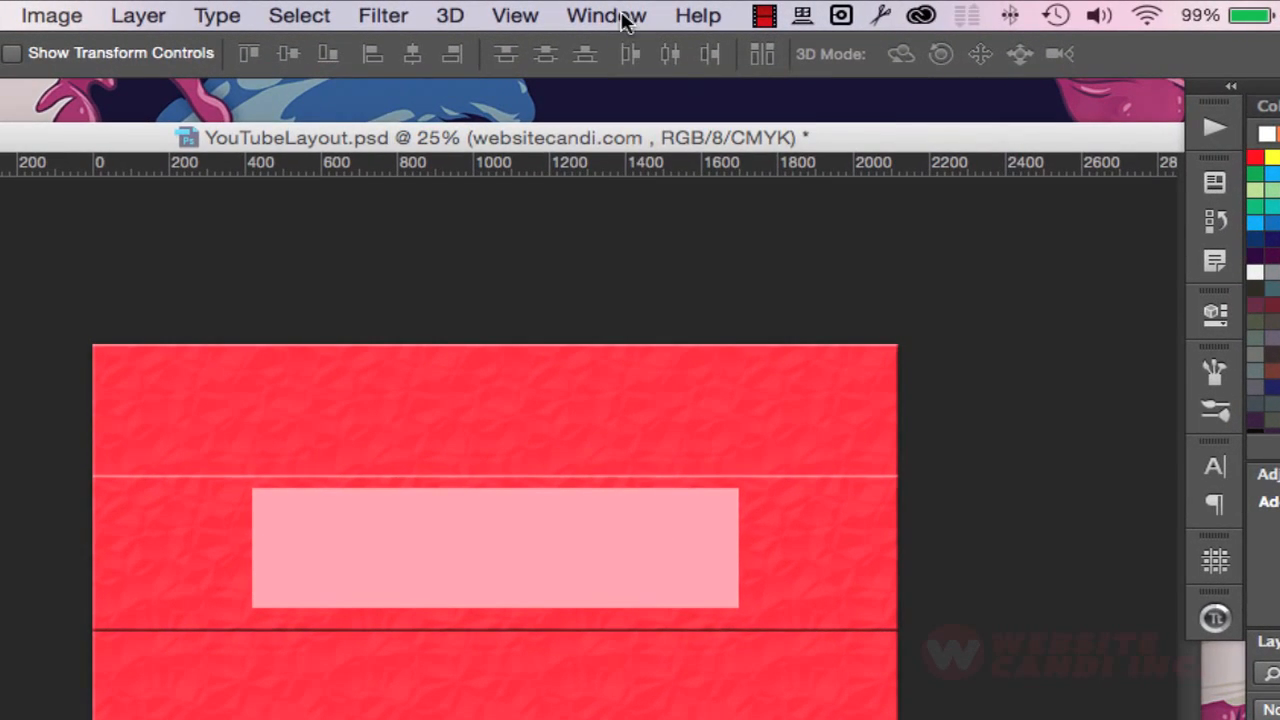
Show the animation timeline and toggle the Safe Area layer's visibility to check it, leaving the layer visible.
{"action": "left_click", "coordinate": [610, 20]}
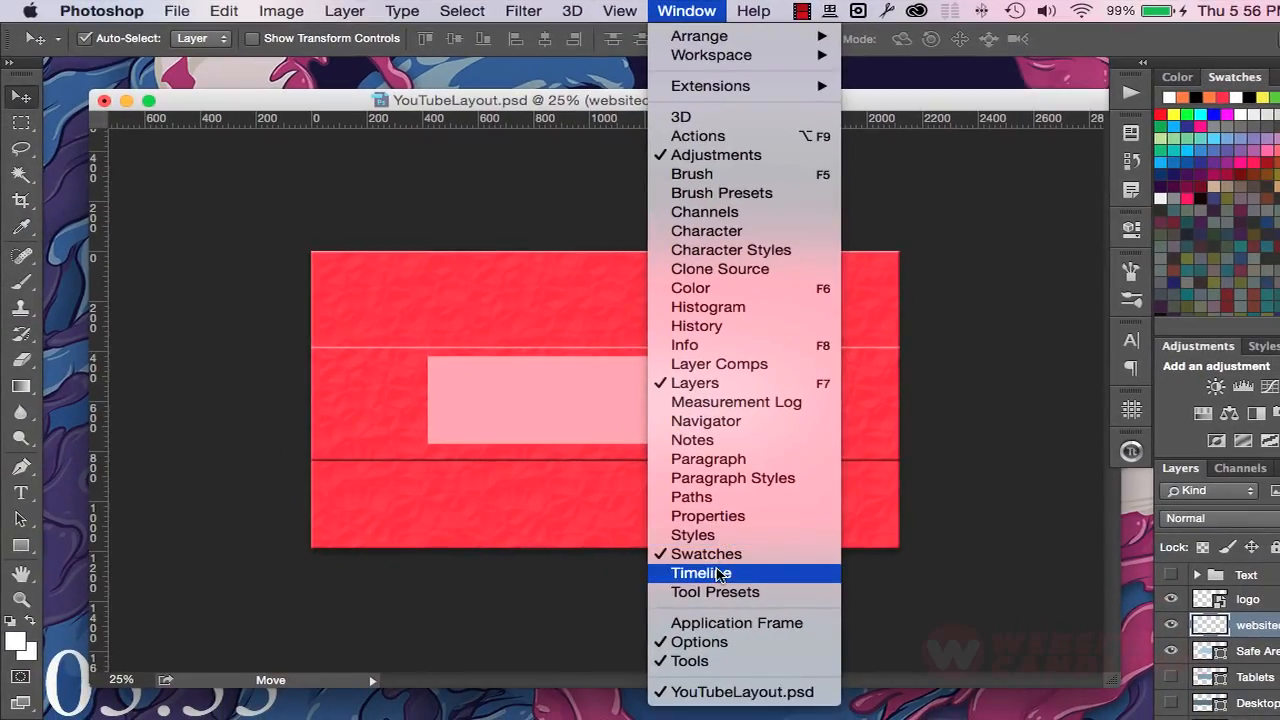
{"action": "left_click", "coordinate": [704, 573]}
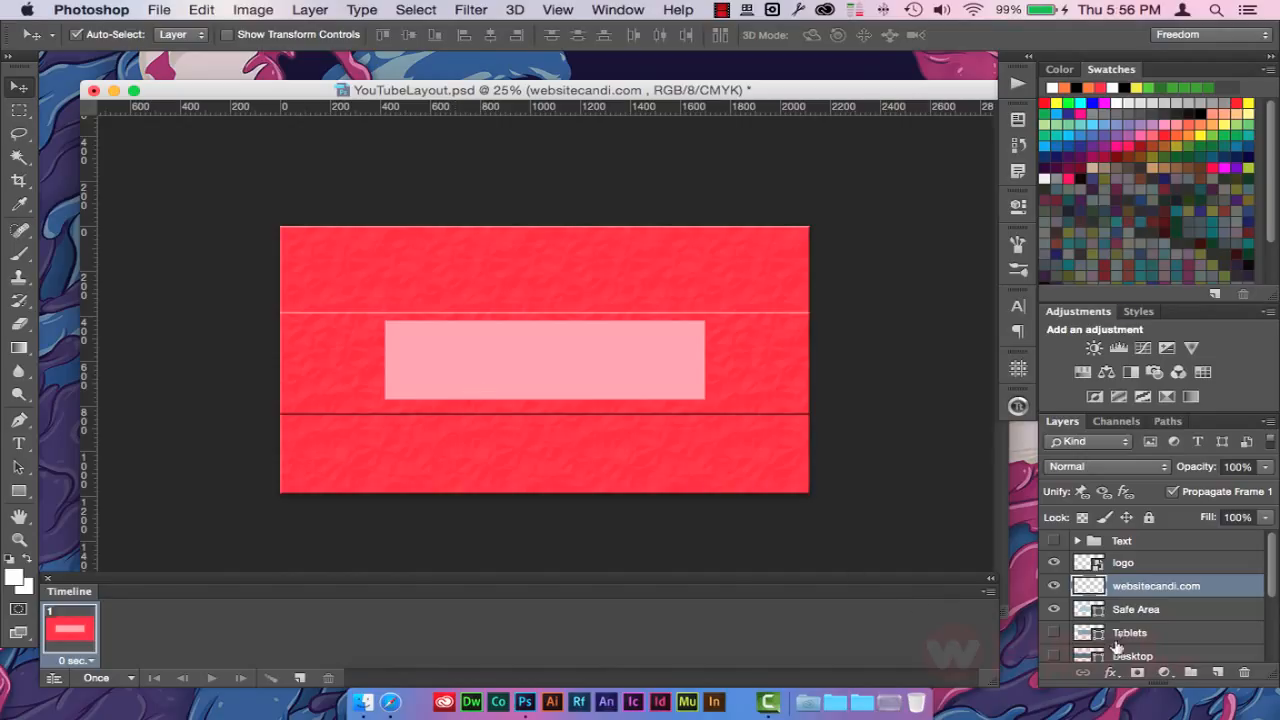
{"action": "left_click", "coordinate": [1054, 610]}
{"action": "left_click", "coordinate": [1054, 610]}
{"action": "left_click", "coordinate": [1054, 610]}
{"action": "left_click", "coordinate": [1054, 610]}
Select the logo layer, duplicate the first frame as frame 2, and view the frame delay options without changing them.
{"action": "left_click", "coordinate": [1160, 564]}
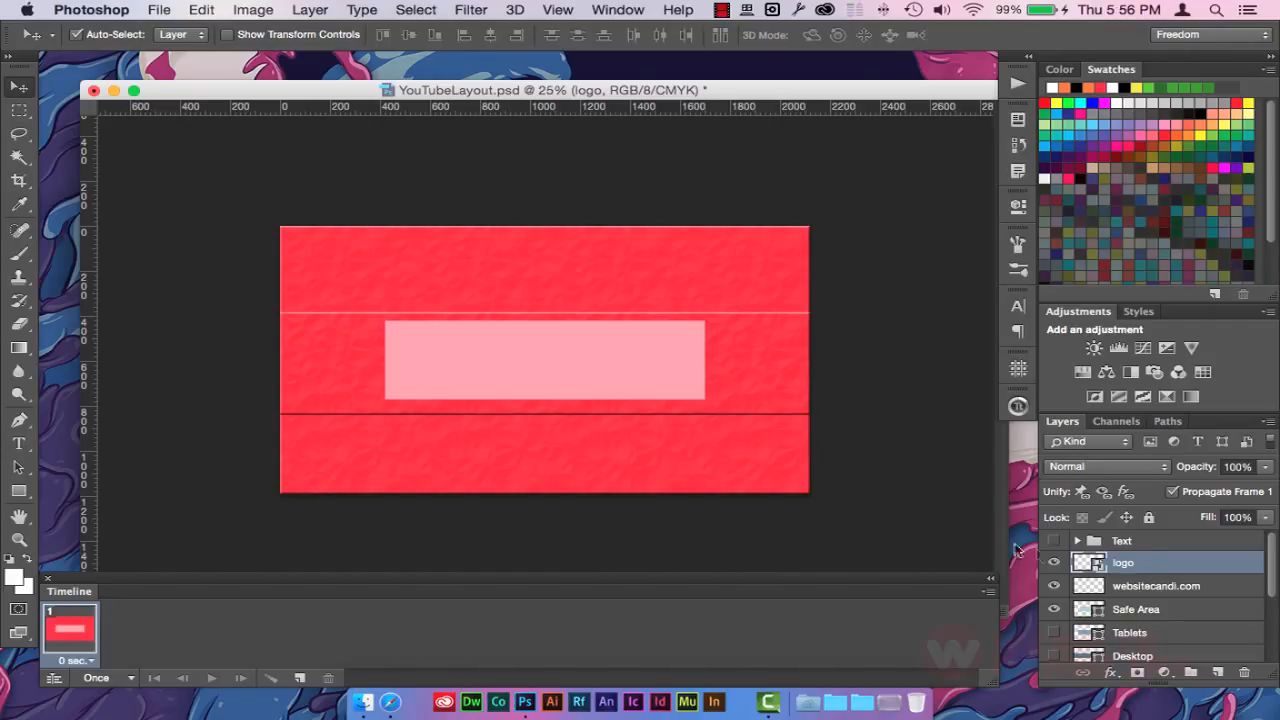
{"action": "left_click", "coordinate": [297, 679]}
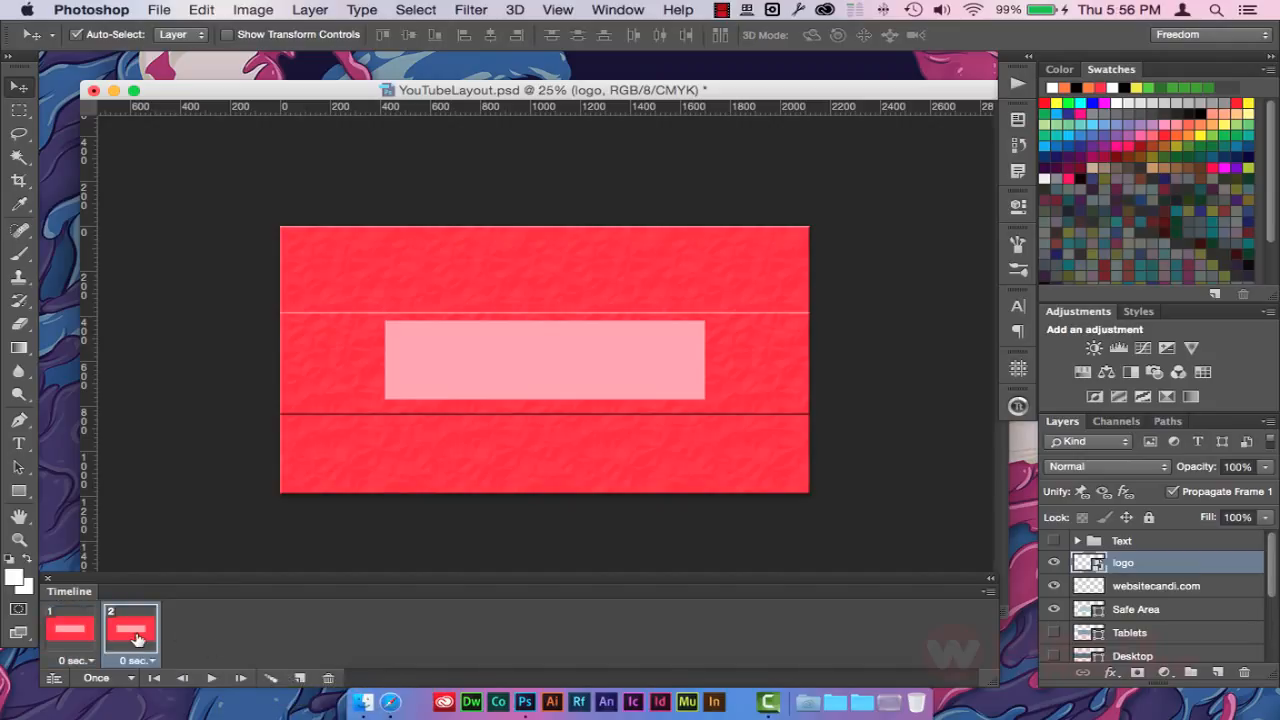
{"action": "left_click", "coordinate": [140, 661]}
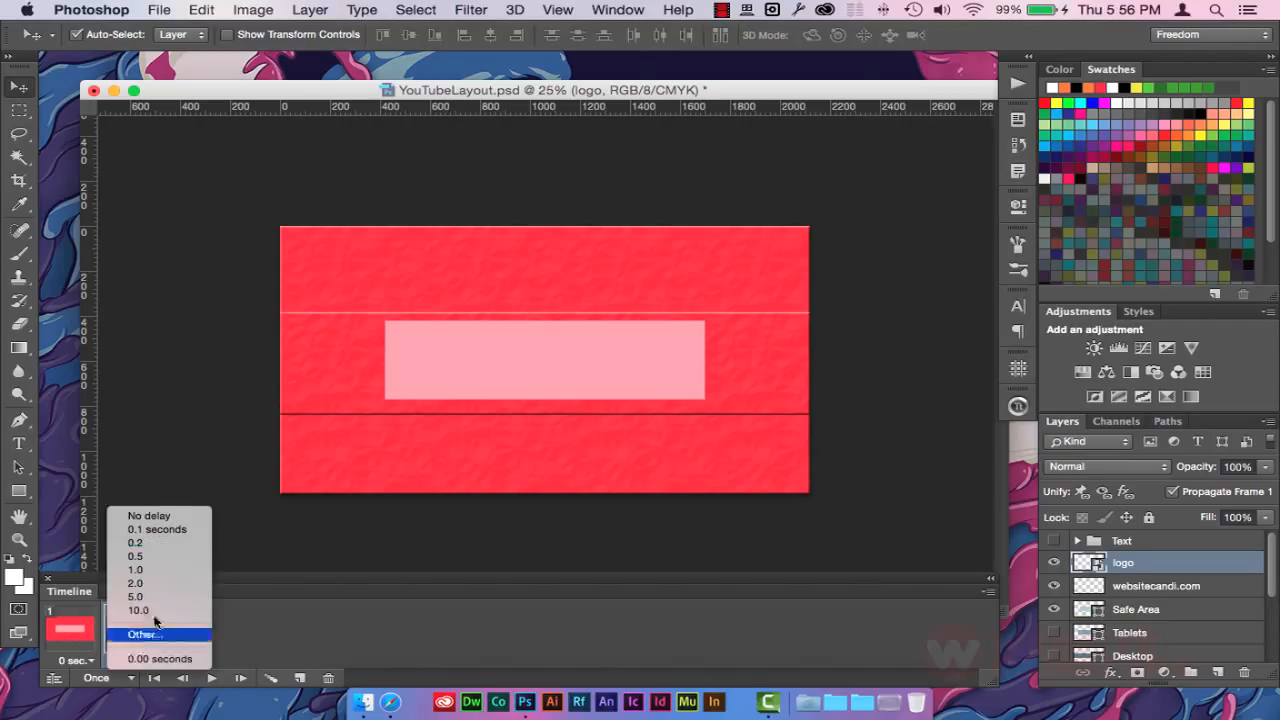
{"action": "left_click", "coordinate": [285, 628]}
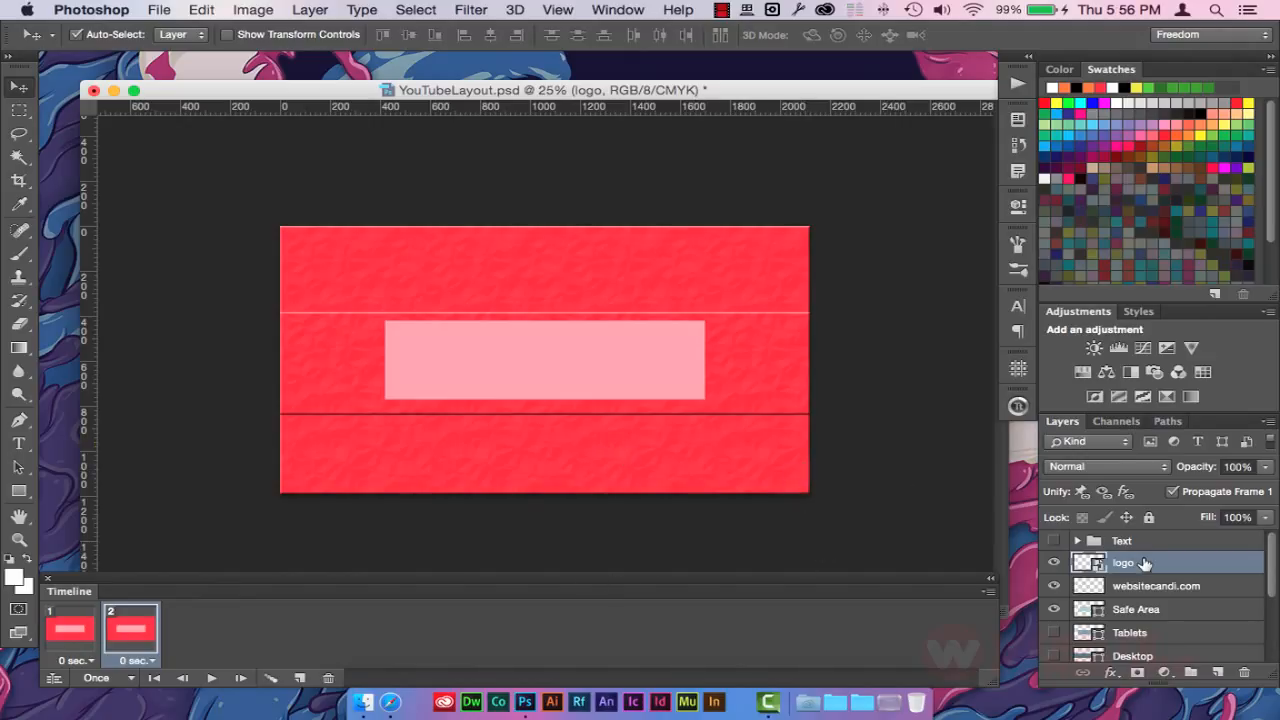
In frame 2, nudge the logo left in large increments until it sits inside the right end of the safe area.
{"action": "key", "text": "shift+Left"}
{"action": "key", "text": "shift+Left"}
{"action": "key", "text": "shift+Left"}
{"action": "key", "text": "shift+Left"}
{"action": "key", "text": "shift+Left"}
{"action": "key", "text": "shift+Left"}
{"action": "key", "text": "shift+Left"}
{"action": "key", "text": "shift+Left"}
{"action": "key", "text": "shift+Left"}
{"action": "key", "text": "shift+Left"}
{"action": "key", "text": "shift+Left"}
{"action": "key", "text": "shift+Left"}
{"action": "key", "text": "shift+Left"}
{"action": "key", "text": "shift+Left"}
{"action": "key", "text": "shift+Left"}
{"action": "key", "text": "shift+Left"}
{"action": "key", "text": "shift+Left"}
{"action": "key", "text": "shift+Left"}
{"action": "key", "text": "shift+Left"}
{"action": "key", "text": "shift+Left"}
{"action": "key", "text": "shift+Left"}
{"action": "key", "text": "shift+Left"}
{"action": "key", "text": "shift+Left"}
{"action": "key", "text": "shift+Left"}
{"action": "key", "text": "shift+Left"}
{"action": "key", "text": "shift+Left"}
{"action": "key", "text": "shift+Left"}
{"action": "key", "text": "shift+Left"}
{"action": "key", "text": "shift+Left"}
{"action": "key", "text": "shift+Left"}
{"action": "key", "text": "shift+Left"}
{"action": "key", "text": "shift+Left"}
{"action": "key", "text": "shift+Left"}
{"action": "key", "text": "shift+Left"}
{"action": "key", "text": "shift+Left"}
{"action": "key", "text": "shift+Left"}
{"action": "key", "text": "shift+Left"}
{"action": "key", "text": "shift+Left"}
{"action": "key", "text": "shift+Left"}
{"action": "key", "text": "shift+Left"}
{"action": "key", "text": "shift+Left"}
{"action": "key", "text": "shift+Left"}
{"action": "key", "text": "shift+Left"}
{"action": "key", "text": "shift+Left"}
{"action": "key", "text": "shift+Left"}
{"action": "key", "text": "shift+Left"}
{"action": "key", "text": "shift+Left"}
{"action": "key", "text": "shift+Left"}
{"action": "key", "text": "shift+Left"}
{"action": "key", "text": "shift+Left"}
{"action": "key", "text": "shift+Left"}
{"action": "key", "text": "shift+Left"}
{"action": "key", "text": "shift+Left"}
{"action": "key", "text": "shift+Left"}
{"action": "key", "text": "shift+Left"}
{"action": "key", "text": "shift+Left"}
{"action": "key", "text": "shift+Left"}
{"action": "key", "text": "shift+Left"}
{"action": "key", "text": "shift+Left"}
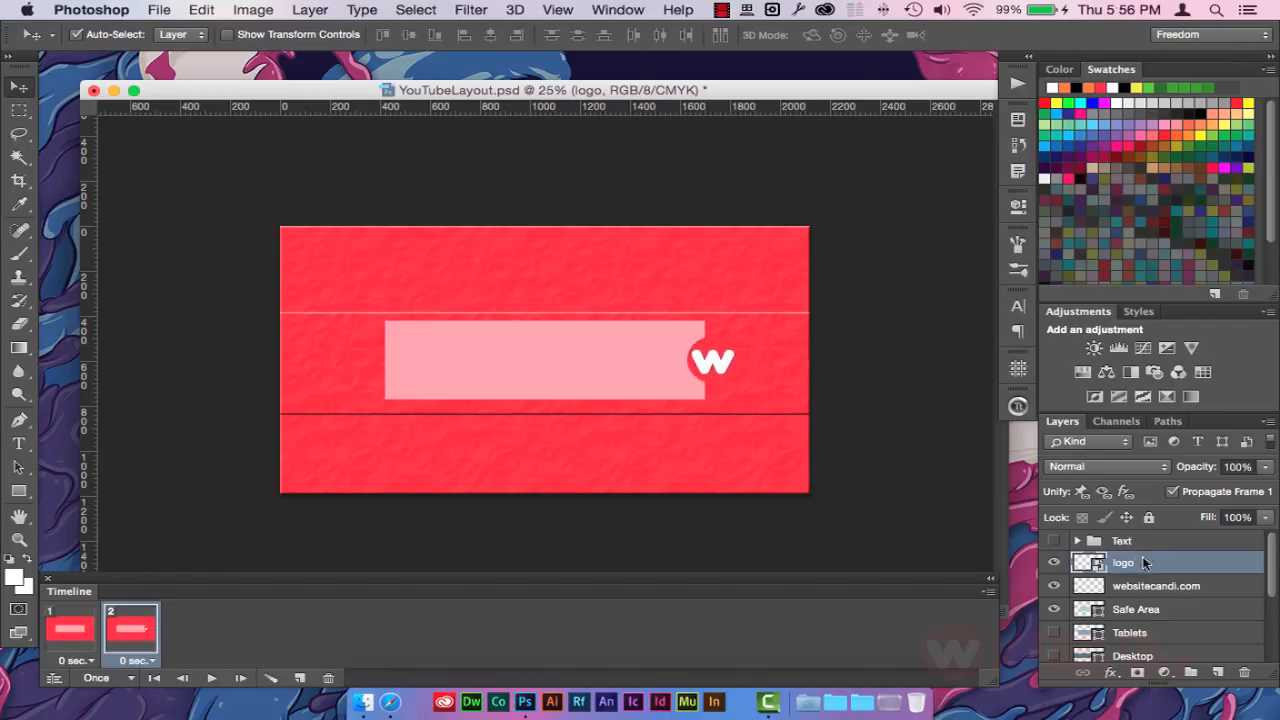
{"action": "key", "text": "shift+Left"}
{"action": "key", "text": "shift+Left"}
{"action": "key", "text": "shift+Left"}
{"action": "key", "text": "shift+Left"}
{"action": "key", "text": "shift+Left"}
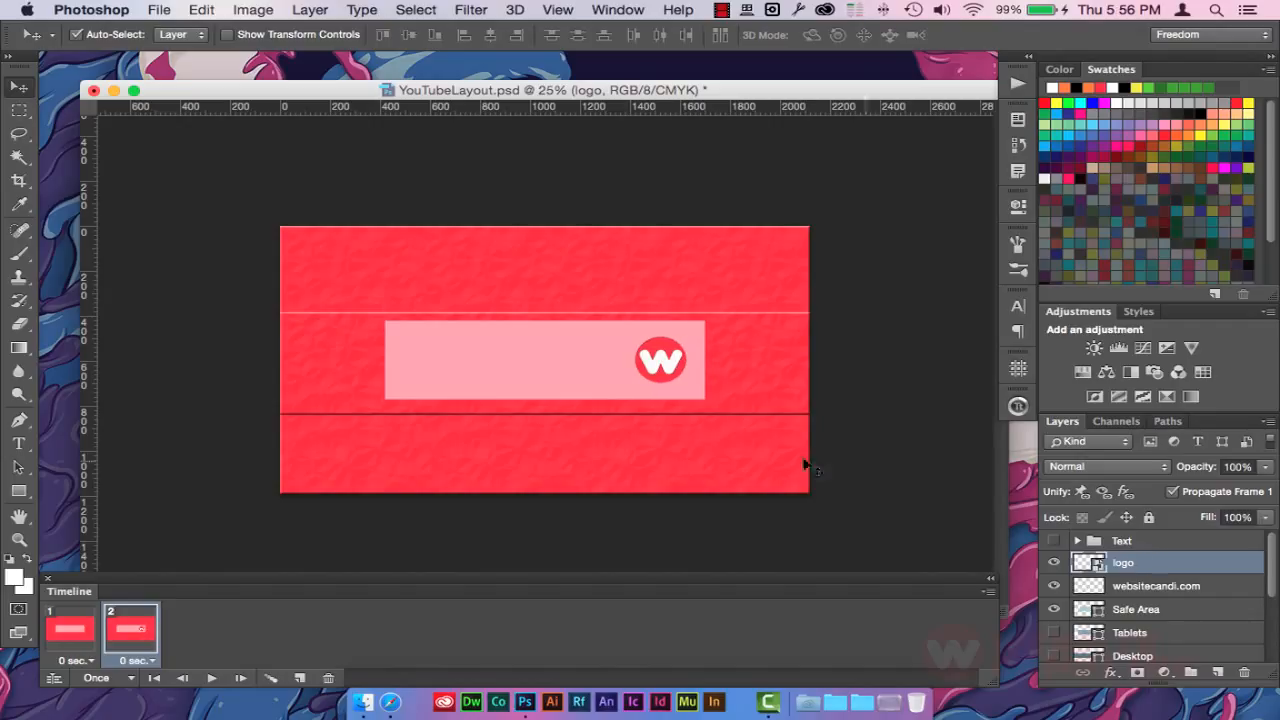
In frame 2, shift the websitecandi.com text layer right in large increments until all of it is inside the safe area.
{"action": "left_click", "coordinate": [1184, 587]}
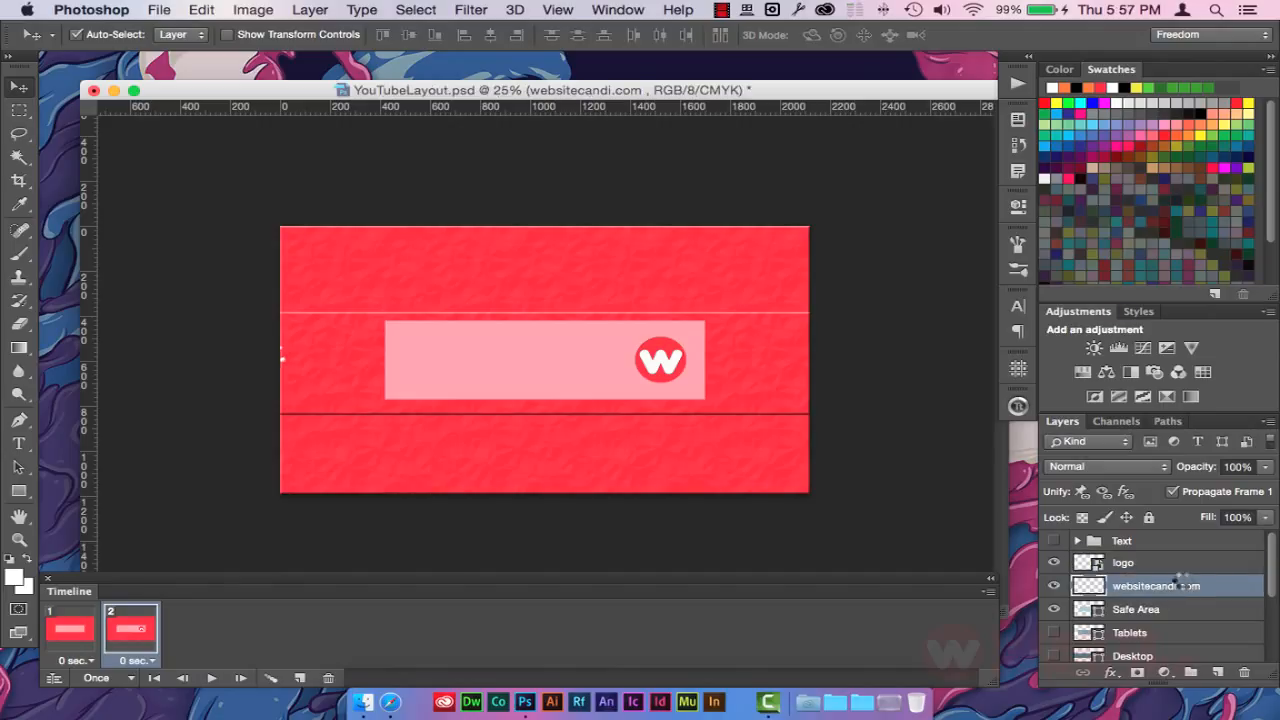
{"action": "key", "text": "shift+Right"}
{"action": "key", "text": "shift+Right"}
{"action": "key", "text": "shift+Right"}
{"action": "key", "text": "shift+Right"}
{"action": "key", "text": "shift+Right"}
{"action": "key", "text": "shift+Right"}
{"action": "key", "text": "shift+Right"}
{"action": "key", "text": "shift+Right"}
{"action": "key", "text": "shift+Right"}
{"action": "key", "text": "shift+Right"}
{"action": "key", "text": "shift+Right"}
{"action": "key", "text": "shift+Right"}
{"action": "key", "text": "shift+Right"}
{"action": "key", "text": "shift+Right"}
{"action": "key", "text": "shift+Right"}
{"action": "key", "text": "shift+Right"}
{"action": "key", "text": "shift+Right"}
{"action": "key", "text": "shift+Right"}
{"action": "key", "text": "shift+Right"}
{"action": "key", "text": "shift+Right"}
{"action": "key", "text": "shift+Right"}
{"action": "key", "text": "shift+Right"}
{"action": "key", "text": "shift+Right"}
{"action": "key", "text": "shift+Right"}
{"action": "key", "text": "shift+Right"}
{"action": "key", "text": "shift+Right"}
{"action": "key", "text": "shift+Right"}
{"action": "key", "text": "shift+Right"}
{"action": "key", "text": "shift+Right"}
{"action": "key", "text": "shift+Right"}
{"action": "key", "text": "shift+Right"}
{"action": "key", "text": "shift+Right"}
{"action": "key", "text": "shift+Right"}
{"action": "key", "text": "shift+Right"}
{"action": "key", "text": "shift+Right"}
{"action": "key", "text": "shift+Right"}
{"action": "key", "text": "shift+Right"}
{"action": "key", "text": "shift+Right"}
{"action": "key", "text": "shift+Right"}
{"action": "key", "text": "shift+Right"}
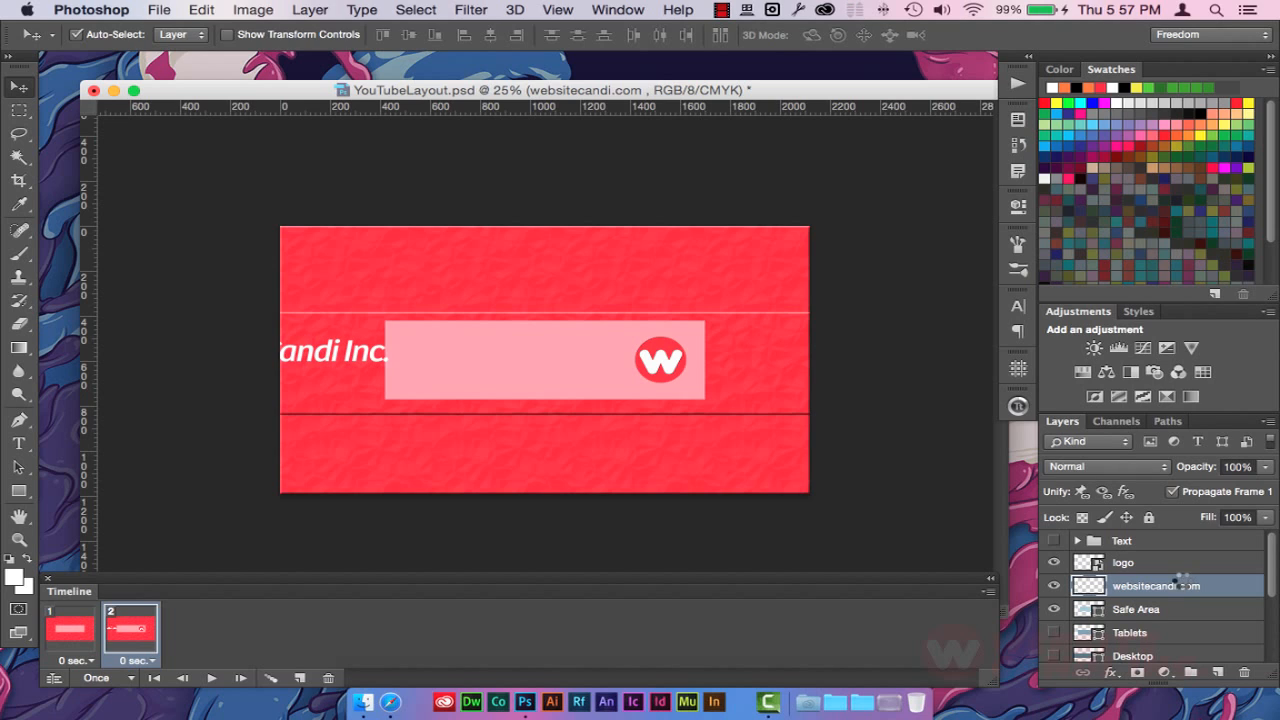
{"action": "key", "text": "shift+Right"}
{"action": "key", "text": "shift+Right"}
{"action": "key", "text": "shift+Right"}
{"action": "key", "text": "shift+Right"}
{"action": "key", "text": "shift+Right"}
{"action": "key", "text": "shift+Right"}
{"action": "key", "text": "shift+Right"}
{"action": "key", "text": "shift+Right"}
{"action": "key", "text": "shift+Right"}
{"action": "key", "text": "shift+Right"}
{"action": "key", "text": "shift+Right"}
{"action": "key", "text": "shift+Right"}
{"action": "key", "text": "shift+Right"}
{"action": "key", "text": "shift+Right"}
{"action": "key", "text": "shift+Right"}
{"action": "key", "text": "shift+Right"}
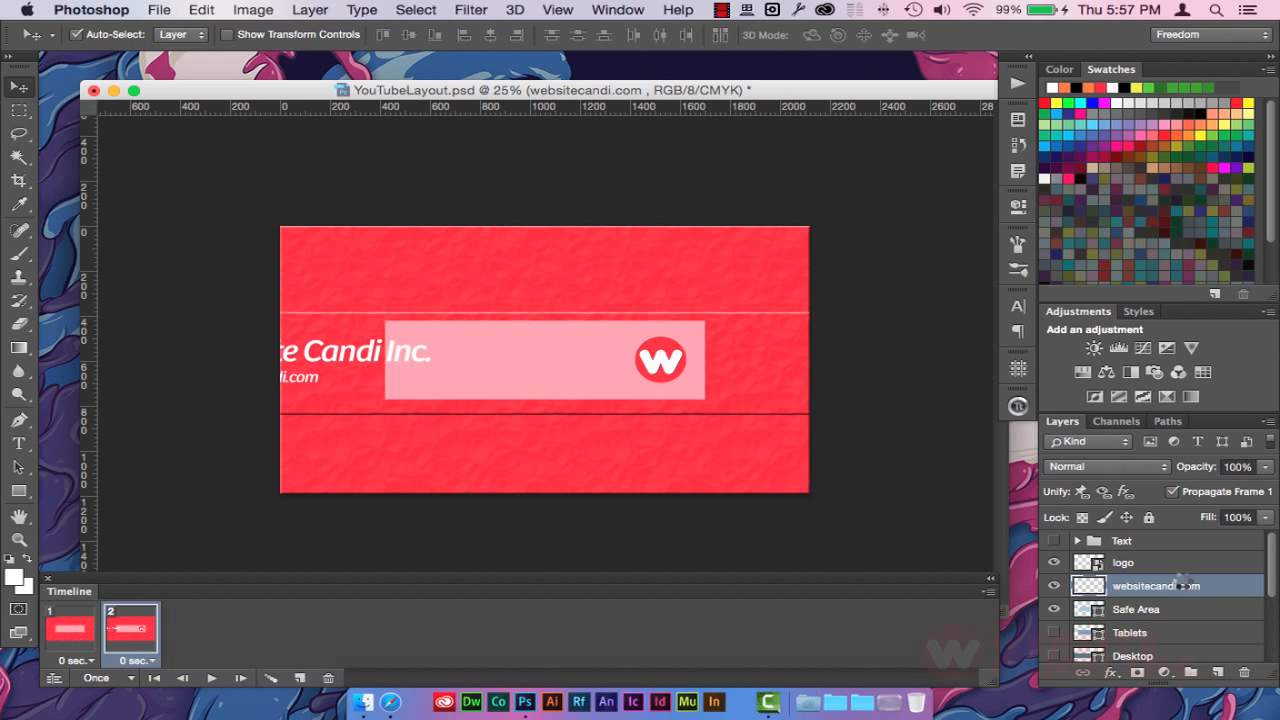
{"action": "key", "text": "shift+Right"}
{"action": "key", "text": "shift+Right"}
{"action": "key", "text": "shift+Right"}
{"action": "key", "text": "shift+Right"}
{"action": "key", "text": "shift+Right"}
{"action": "key", "text": "shift+Right"}
{"action": "key", "text": "shift+Right"}
{"action": "key", "text": "shift+Right"}
{"action": "key", "text": "shift+Right"}
{"action": "key", "text": "shift+Right"}
{"action": "key", "text": "shift+Right"}
{"action": "key", "text": "shift+Right"}
{"action": "key", "text": "shift+Right"}
{"action": "key", "text": "shift+Right"}
{"action": "key", "text": "shift+Right"}
{"action": "key", "text": "shift+Right"}
{"action": "key", "text": "shift+Right"}
{"action": "key", "text": "shift+Right"}
{"action": "key", "text": "shift+Right"}
{"action": "key", "text": "shift+Right"}
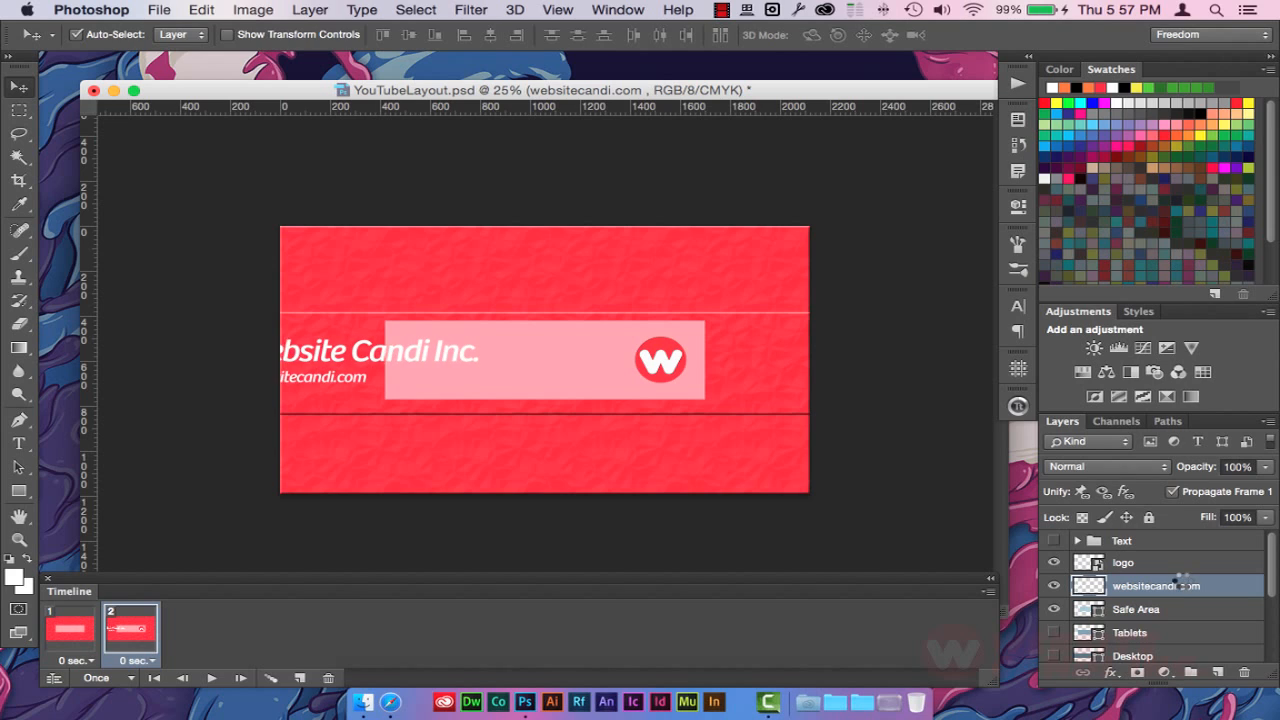
{"action": "key", "text": "shift+Right"}
{"action": "key", "text": "shift+Right"}
{"action": "key", "text": "shift+Right"}
{"action": "key", "text": "shift+Right"}
{"action": "key", "text": "shift+Right"}
{"action": "key", "text": "shift+Right"}
{"action": "key", "text": "shift+Right"}
{"action": "key", "text": "shift+Right"}
{"action": "key", "text": "shift+Right"}
{"action": "key", "text": "shift+Right"}
{"action": "key", "text": "shift+Right"}
{"action": "key", "text": "shift+Right"}
{"action": "key", "text": "shift+Right"}
{"action": "key", "text": "shift+Right"}
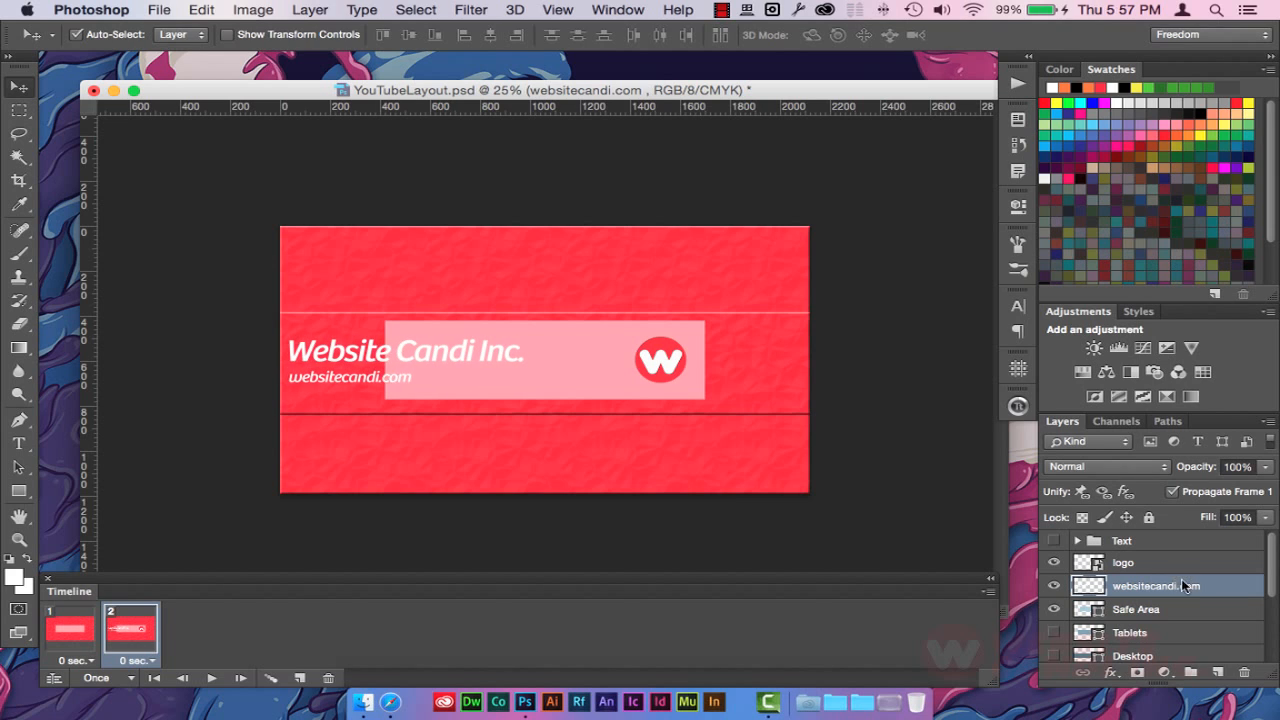
{"action": "key", "text": "shift+Right"}
{"action": "key", "text": "shift+Right"}
{"action": "key", "text": "shift+Right"}
{"action": "key", "text": "shift+Right"}
{"action": "key", "text": "shift+Right"}
{"action": "key", "text": "shift+Right"}
{"action": "key", "text": "shift+Right"}
{"action": "key", "text": "shift+Right"}
{"action": "key", "text": "shift+Right"}
{"action": "key", "text": "shift+Right"}
{"action": "key", "text": "shift+Right"}
{"action": "key", "text": "shift+Right"}
{"action": "key", "text": "shift+Right"}
{"action": "key", "text": "shift+Right"}
{"action": "key", "text": "shift+Right"}
{"action": "key", "text": "shift+Right"}
{"action": "key", "text": "shift+Right"}
{"action": "key", "text": "shift+Right"}
{"action": "key", "text": "shift+Right"}
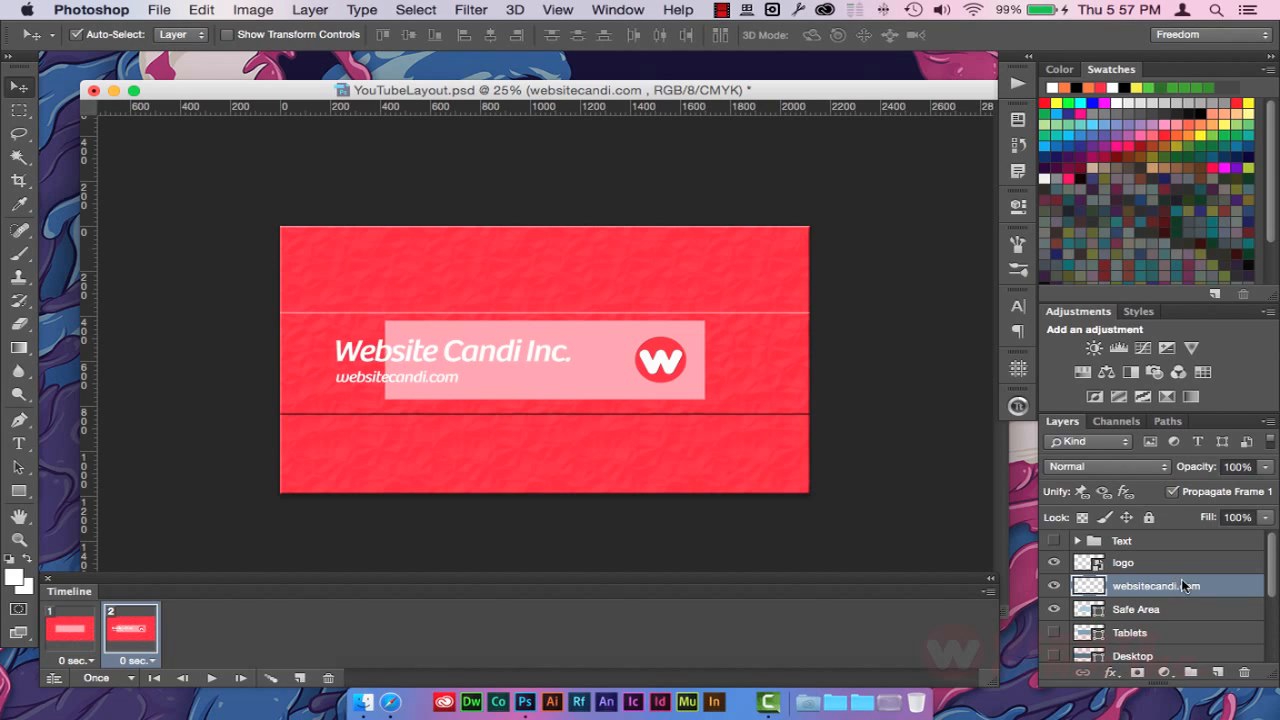
{"action": "key", "text": "shift+Right"}
{"action": "key", "text": "shift+Right"}
{"action": "key", "text": "shift+Right"}
{"action": "key", "text": "shift+Right"}
{"action": "key", "text": "shift+Right"}
{"action": "key", "text": "shift+Right"}
{"action": "key", "text": "shift+Right"}
{"action": "key", "text": "shift+Right"}
{"action": "key", "text": "shift+Right"}
{"action": "key", "text": "shift+Right"}
{"action": "key", "text": "shift+Right"}
{"action": "key", "text": "shift+Right"}
{"action": "key", "text": "shift+Right"}
{"action": "key", "text": "shift+Right"}
{"action": "key", "text": "shift+Right"}
{"action": "key", "text": "shift+Right"}
{"action": "key", "text": "shift+Right"}
{"action": "key", "text": "shift+Right"}
{"action": "key", "text": "shift+Right"}
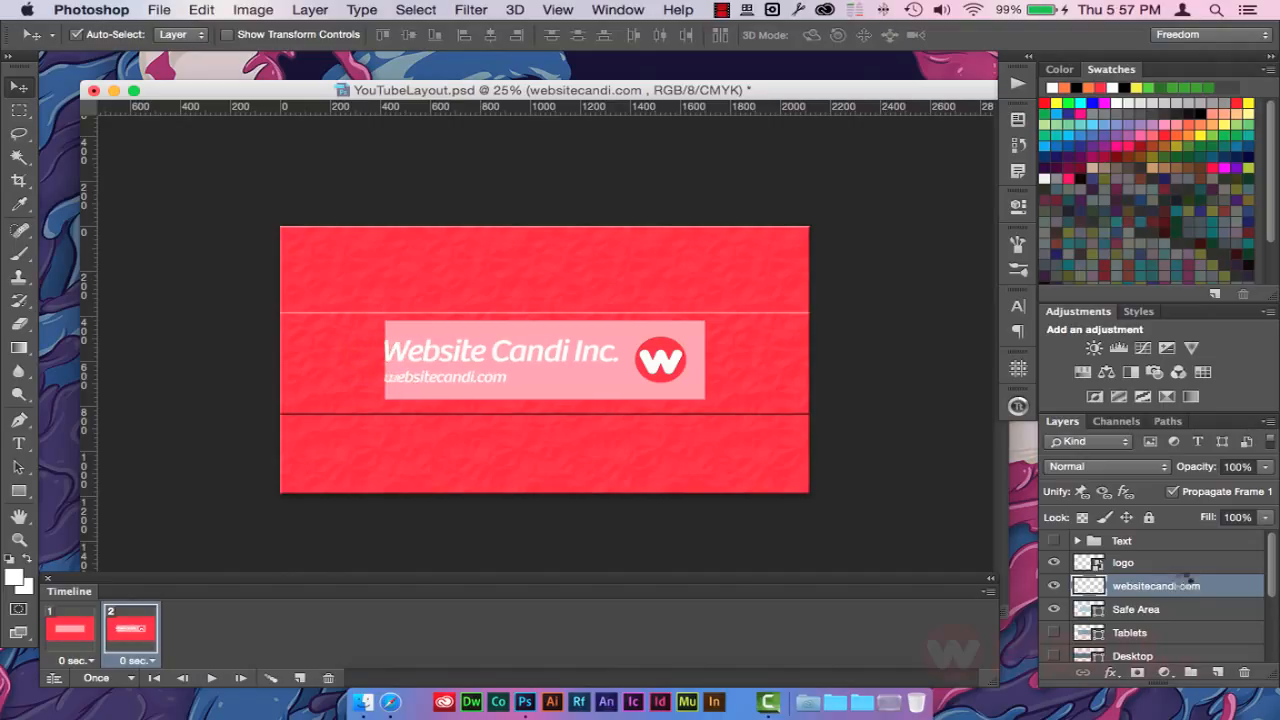
{"action": "key", "text": "shift+Right"}
{"action": "key", "text": "shift+Right"}
{"action": "key", "text": "shift+Right"}
{"action": "key", "text": "shift+Right"}
{"action": "key", "text": "shift+Right"}
{"action": "key", "text": "shift+Right"}
{"action": "key", "text": "shift+Right"}
{"action": "key", "text": "shift+Right"}
{"action": "key", "text": "shift+Right"}
{"action": "key", "text": "shift+Right"}
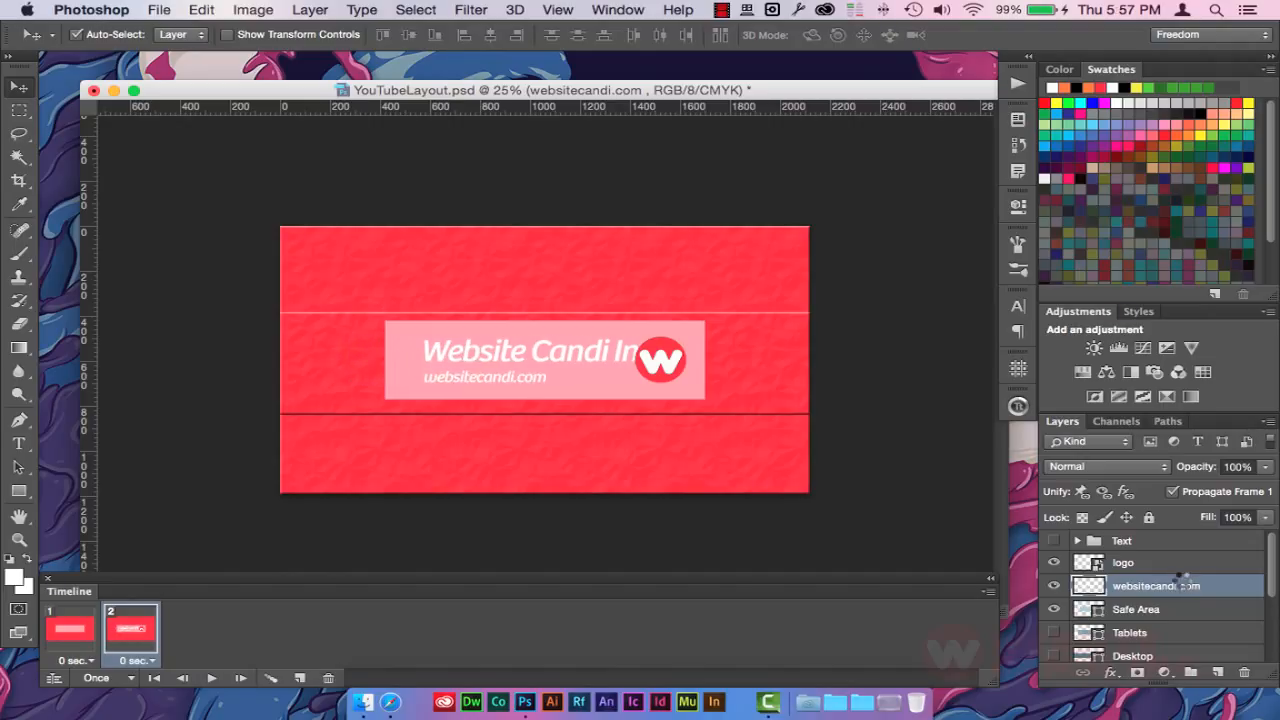
Nudge the company text back left in large increments until it clears the logo and stays within the safe area.
{"action": "key", "text": "shift+Left"}
{"action": "key", "text": "shift+Left"}
{"action": "key", "text": "shift+Left"}
{"action": "key", "text": "shift+Left"}
{"action": "key", "text": "shift+Left"}
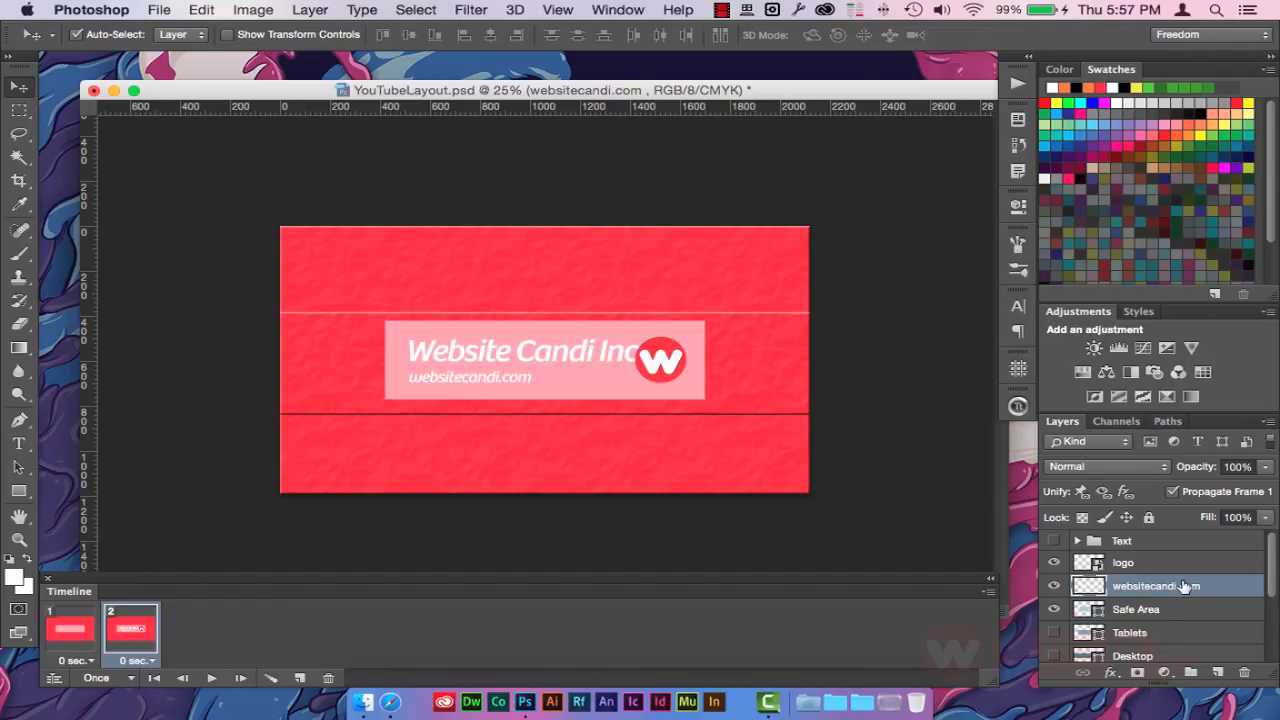
{"action": "key", "text": "shift+Left"}
{"action": "key", "text": "shift+Left"}
{"action": "key", "text": "shift+Left"}
{"action": "key", "text": "shift+Left"}
{"action": "key", "text": "shift+Left"}
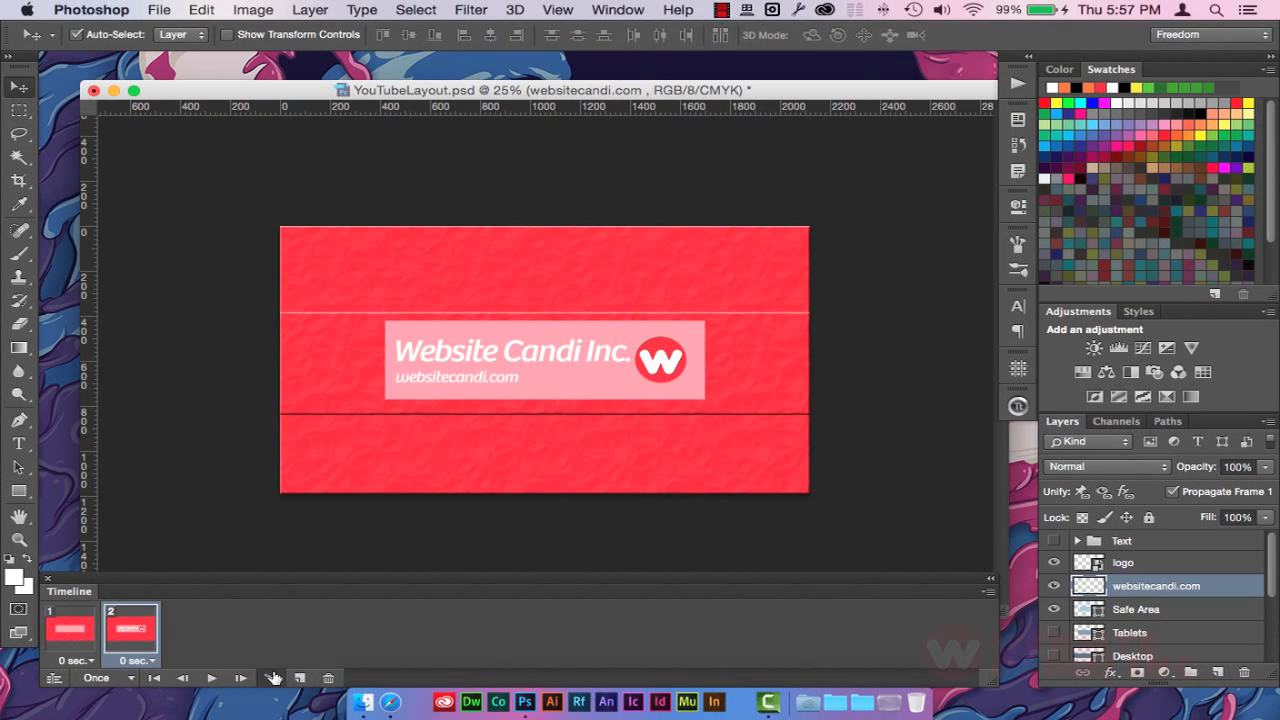
Tween frame 2 with the previous frame, adding 6 frames for all layers with position, opacity and effects, and preview the animation.
{"action": "left_click", "coordinate": [273, 678]}
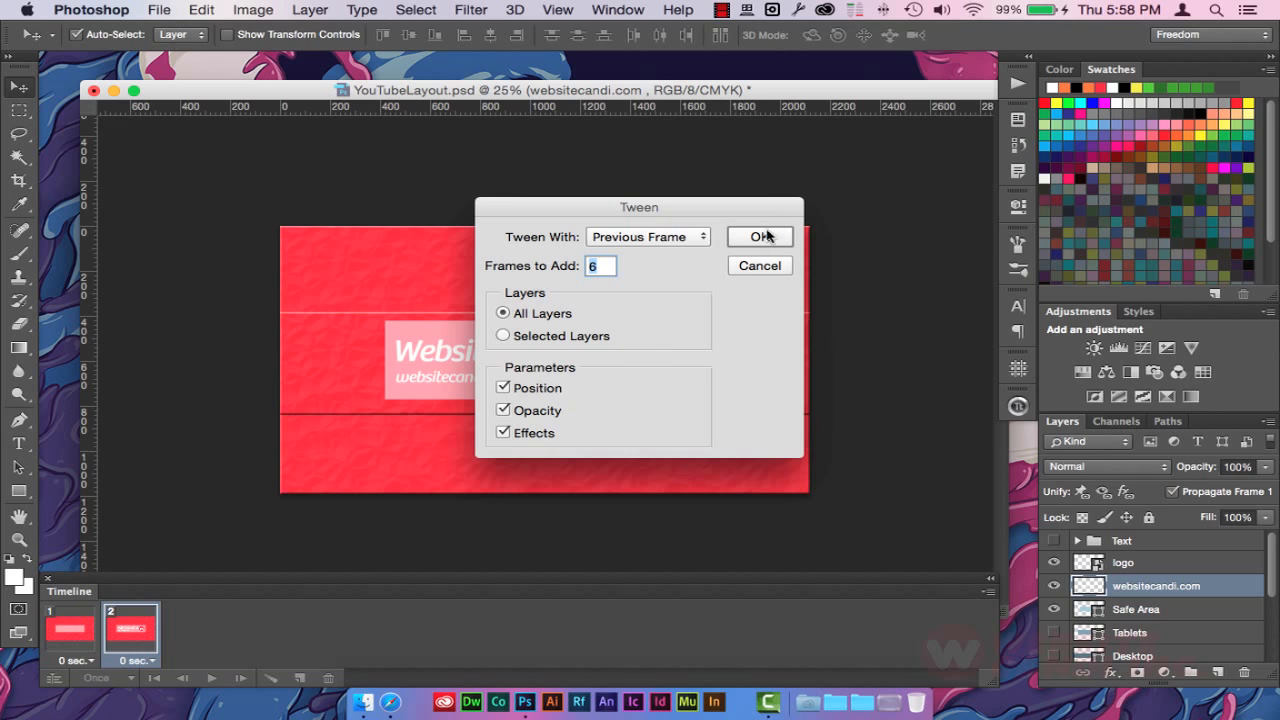
{"action": "left_click", "coordinate": [763, 236]}
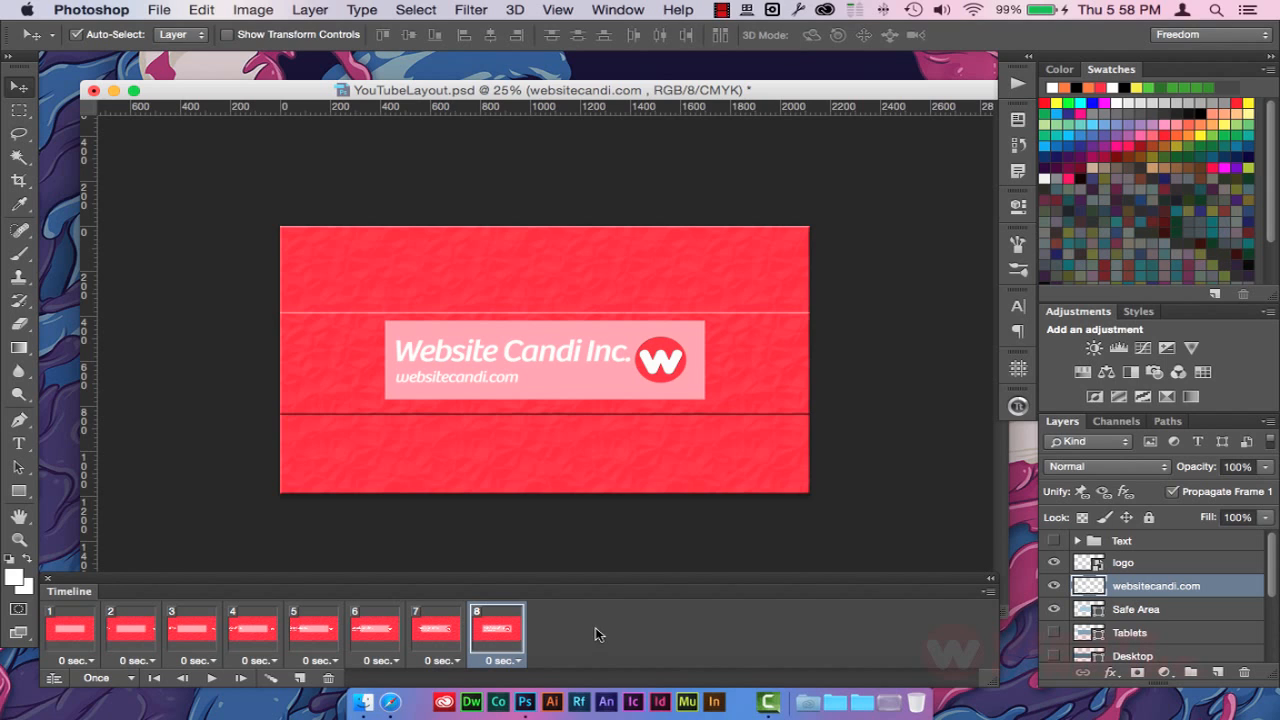
{"action": "key", "text": "space"}
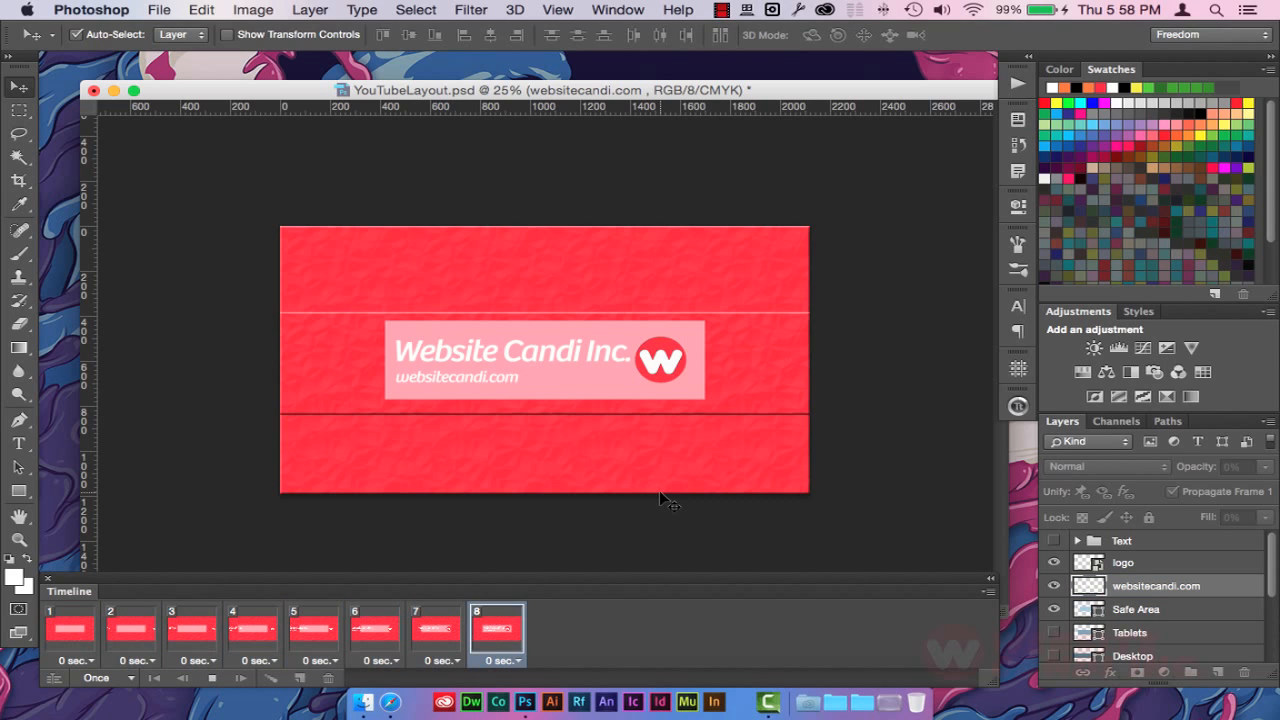
{"action": "key", "text": "space"}
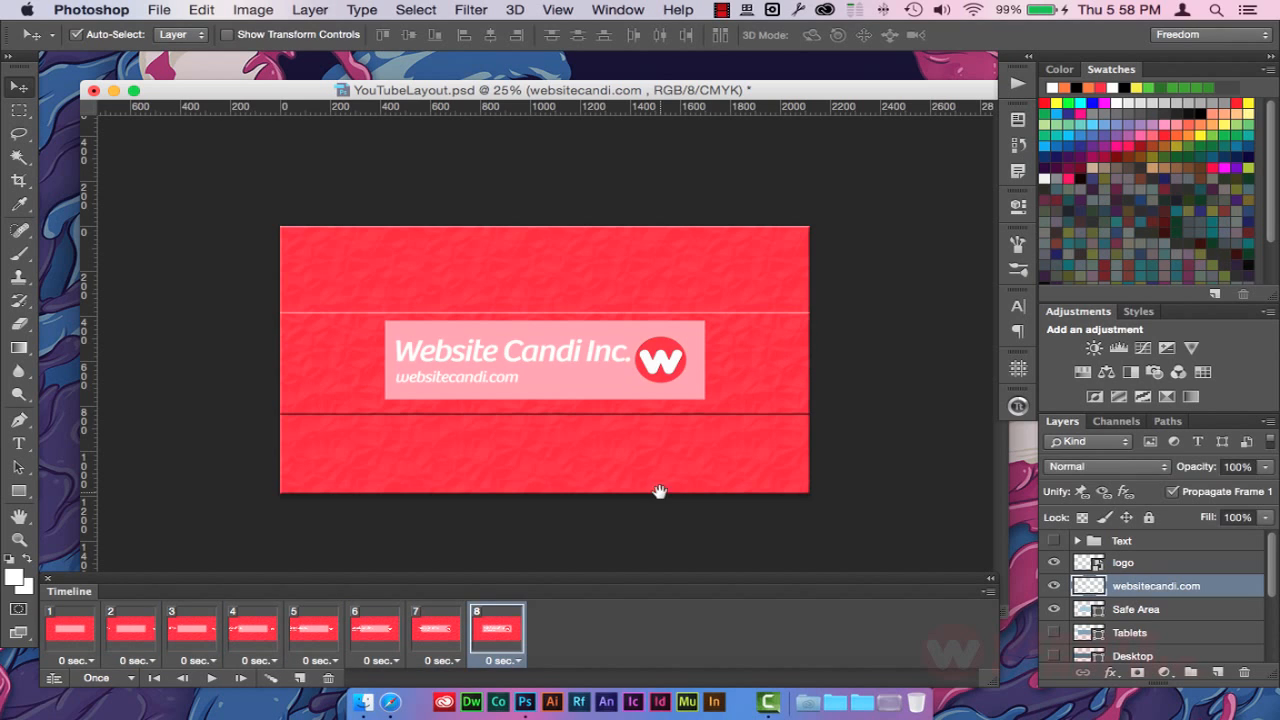
{"action": "key", "text": "space"}
Delete the Safe Area layer and play the animation without it.
{"action": "left_click", "coordinate": [1166, 611]}
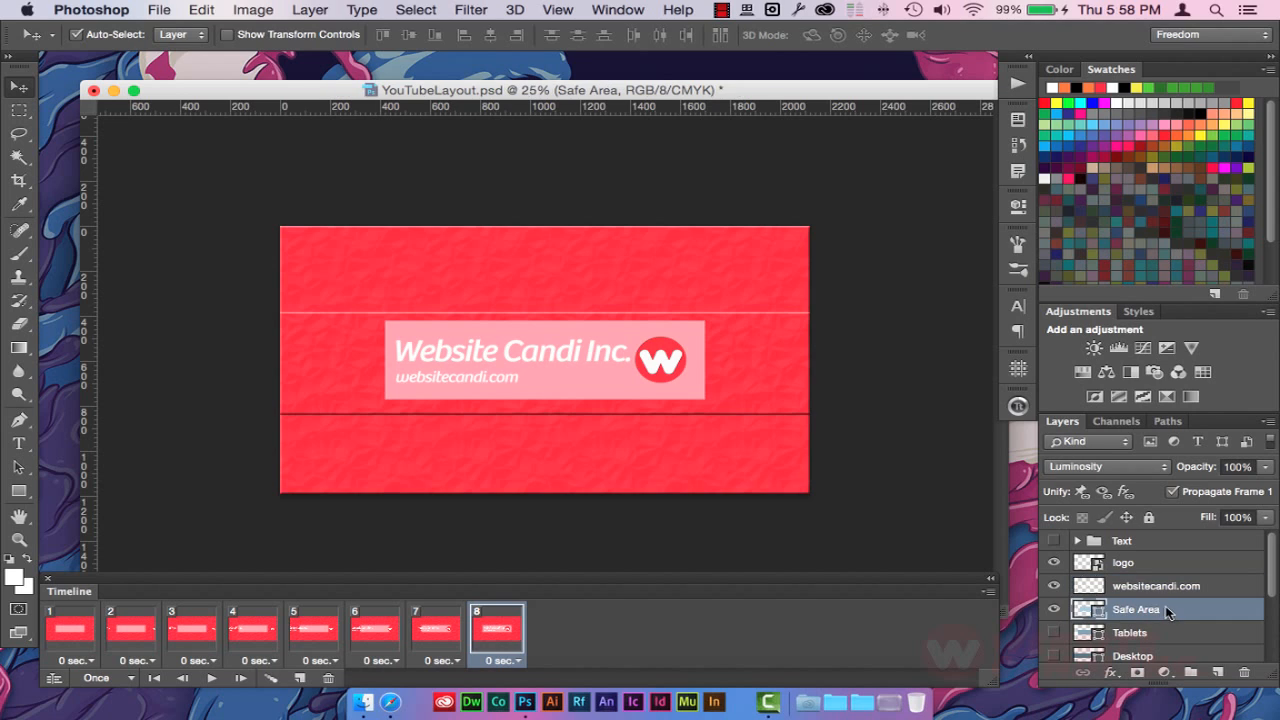
{"action": "key", "text": "Delete"}
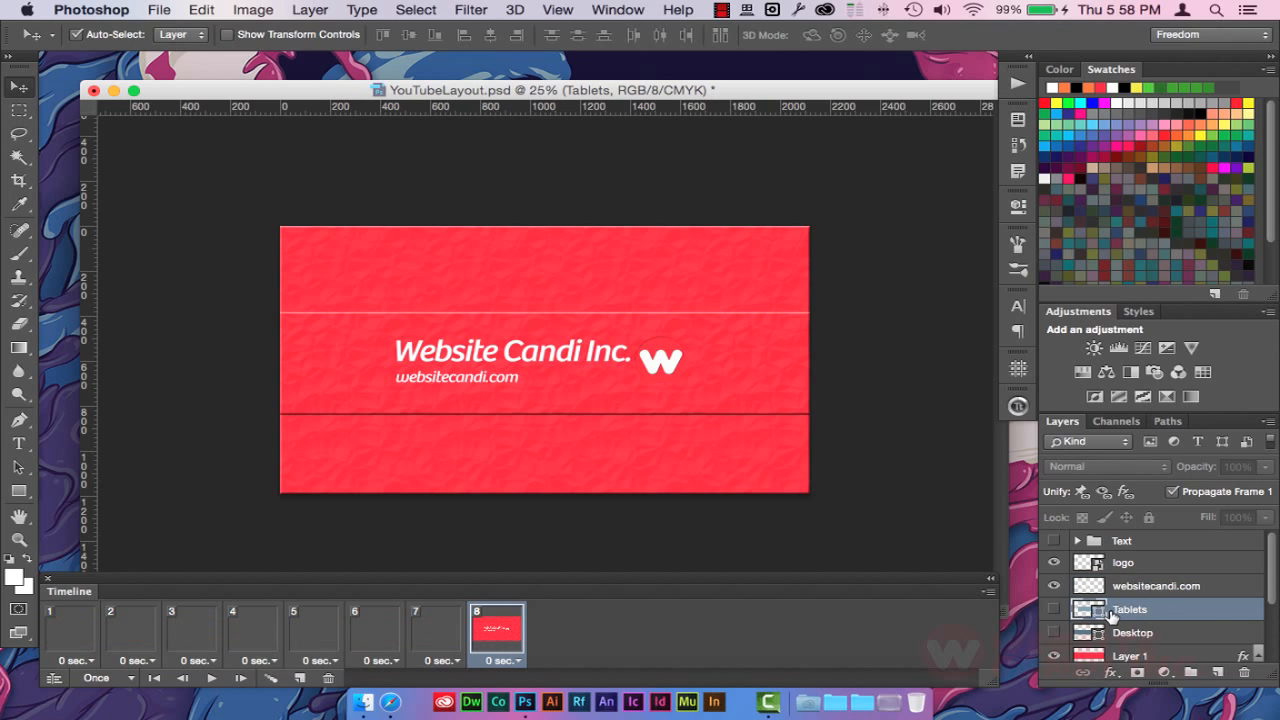
{"action": "key", "text": "space"}
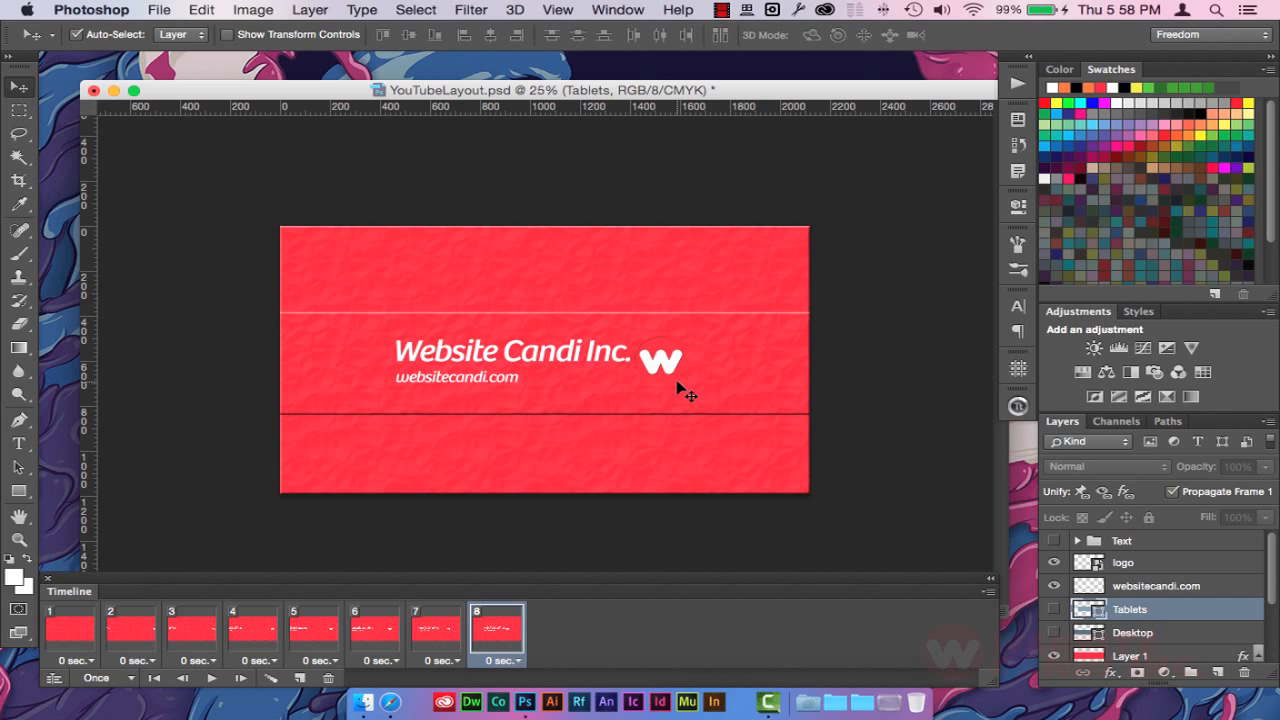
Set up a Save for Web export of the animated banner as a GIF with 256 colors and looping set to Once.
{"action": "left_click_drag", "start_coordinate": [256, 93], "coordinate": [245, 62]}
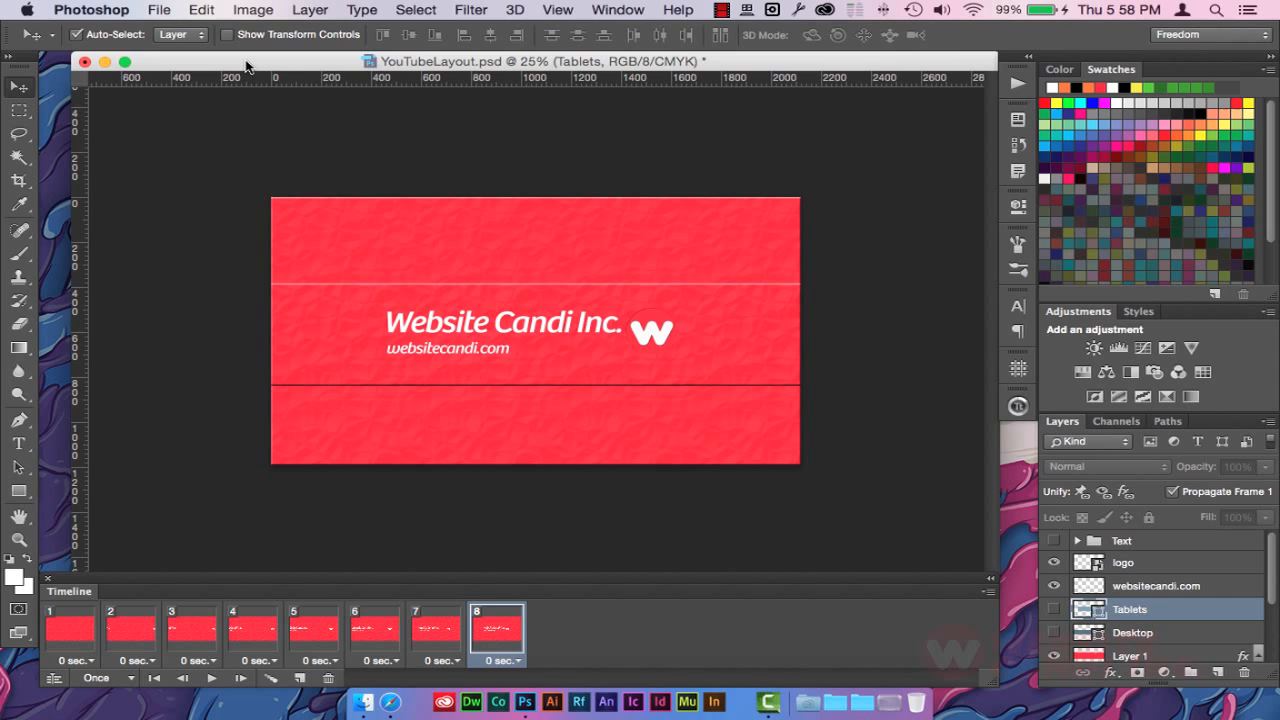
{"action": "left_click", "coordinate": [159, 10]}
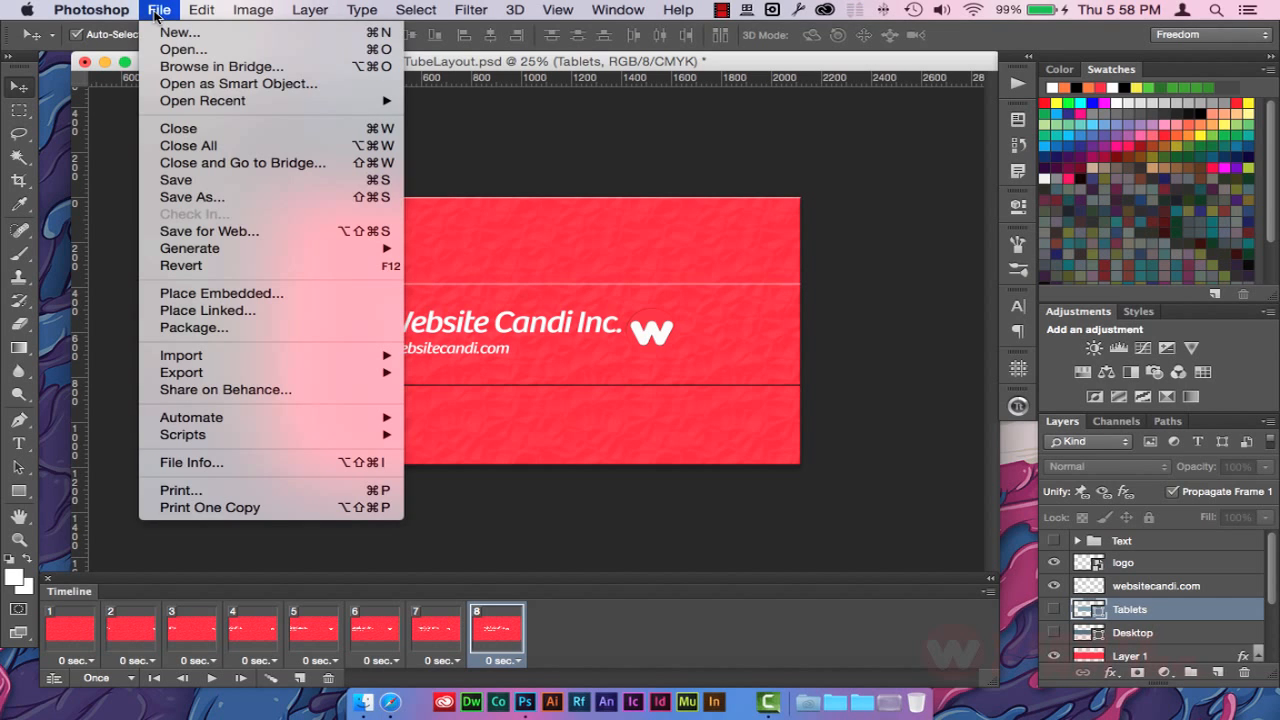
{"action": "left_click", "coordinate": [203, 232]}
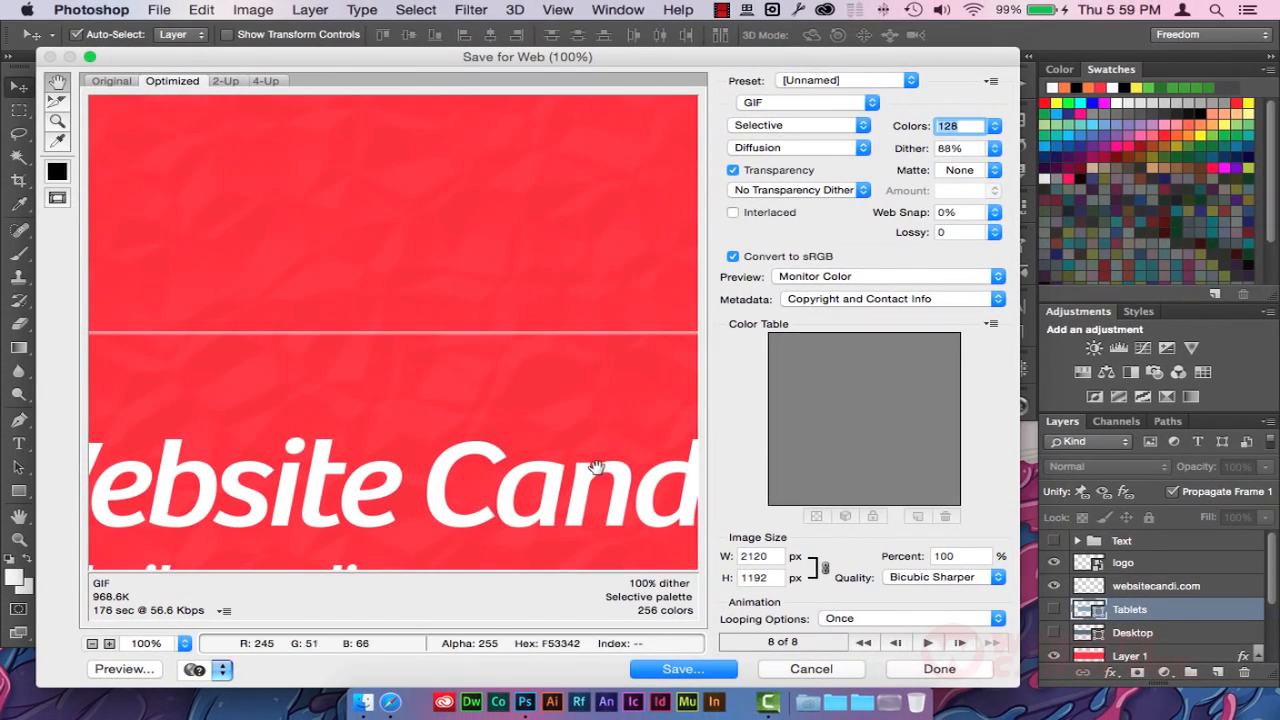
{"action": "left_click", "coordinate": [994, 127]}
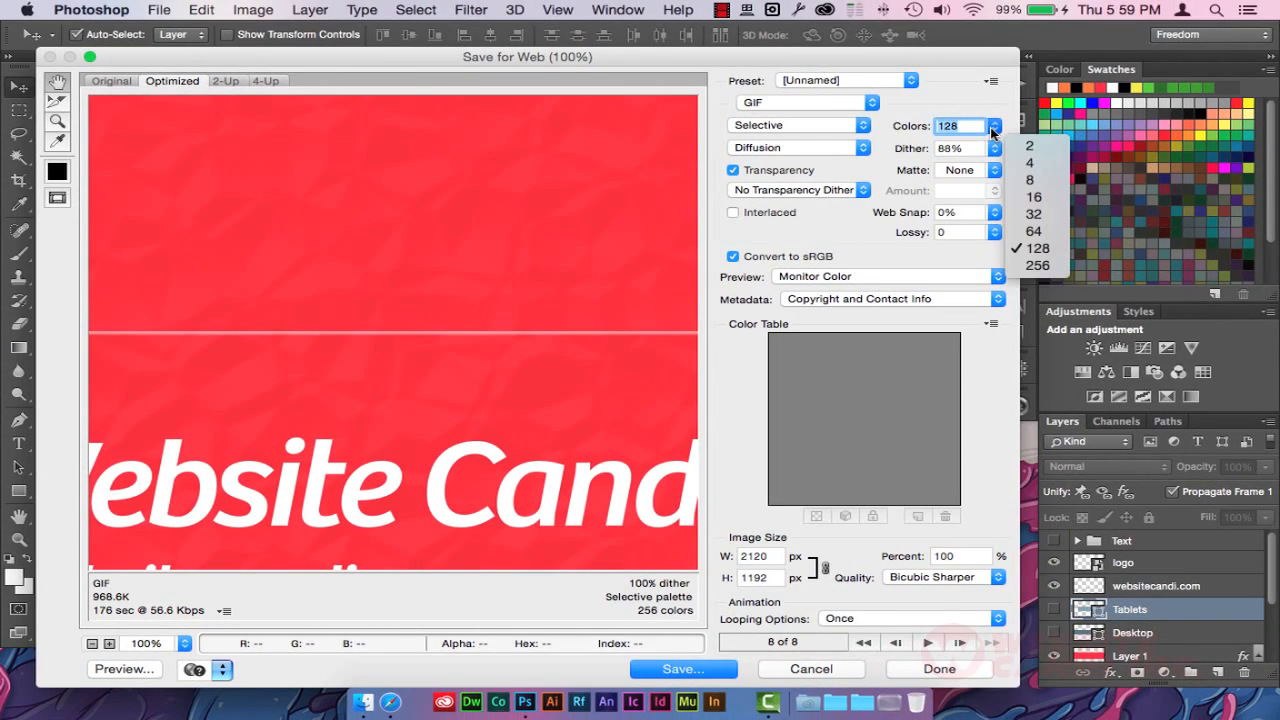
{"action": "left_click", "coordinate": [994, 127]}
{"action": "left_click", "coordinate": [994, 128]}
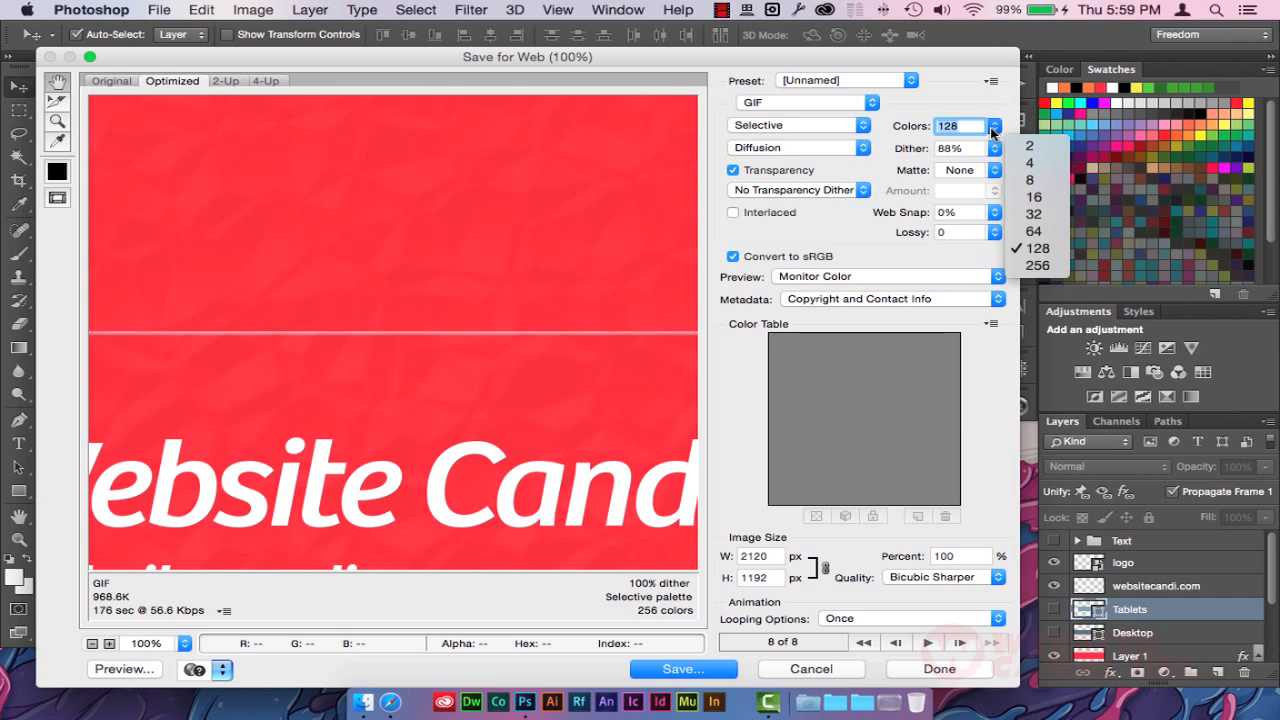
{"action": "left_click", "coordinate": [1037, 265]}
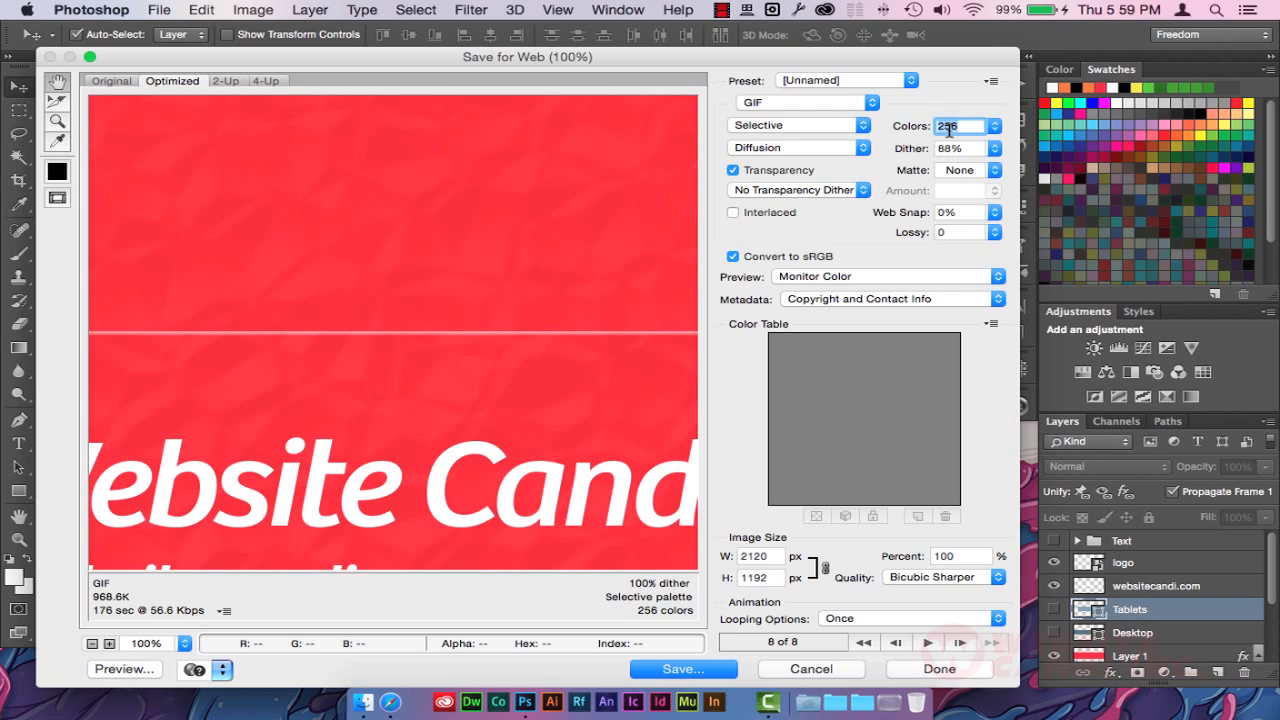
{"action": "left_click", "coordinate": [868, 620]}
{"action": "left_click", "coordinate": [867, 621]}
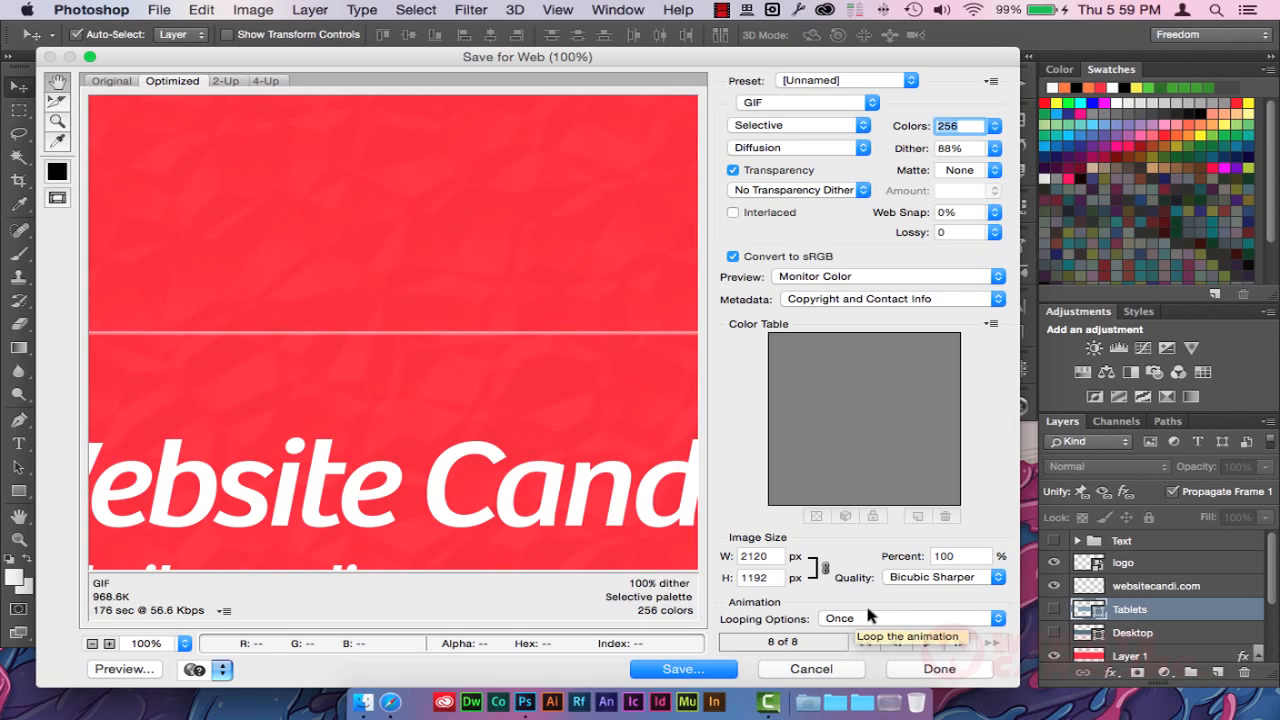
Save the optimized animation to the Desktop as YouTubeLayout.gif, with format Images Only and default settings.
{"action": "left_click", "coordinate": [696, 674]}
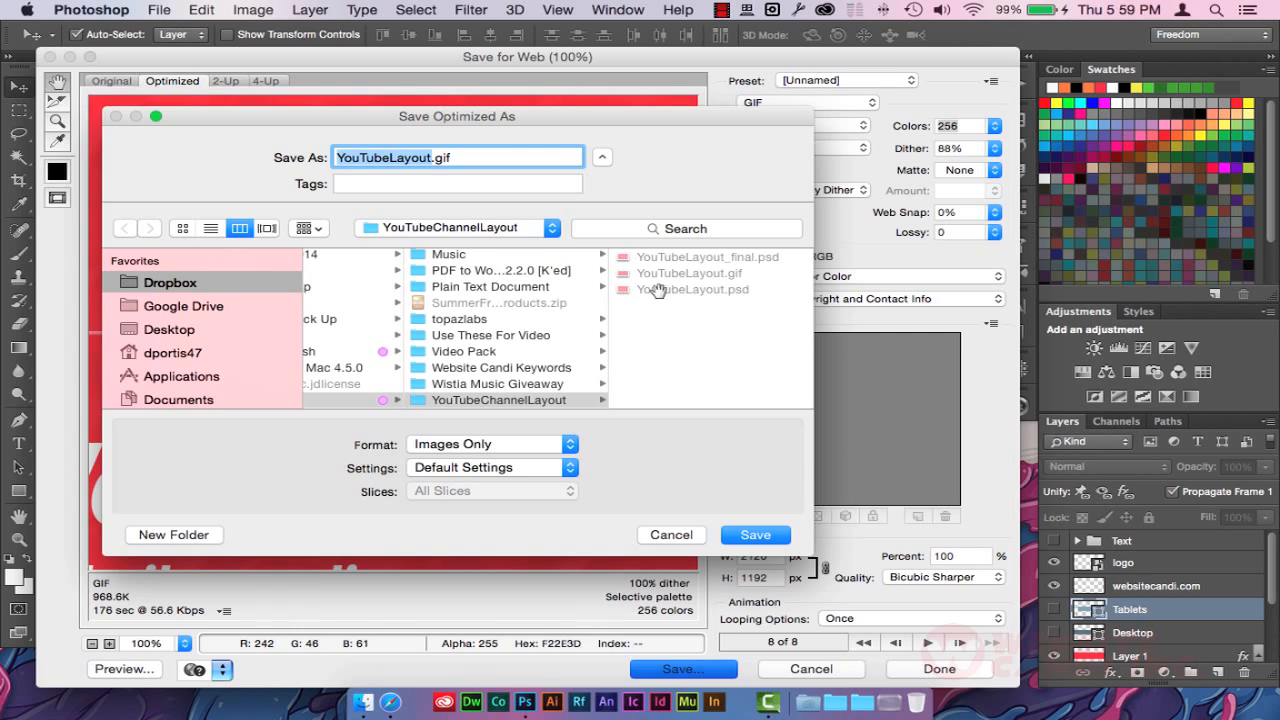
{"action": "scroll", "coordinate": [498, 398], "scroll_direction": "up", "scroll_amount": 1}
{"action": "scroll", "coordinate": [498, 392], "scroll_direction": "up", "scroll_amount": 2}
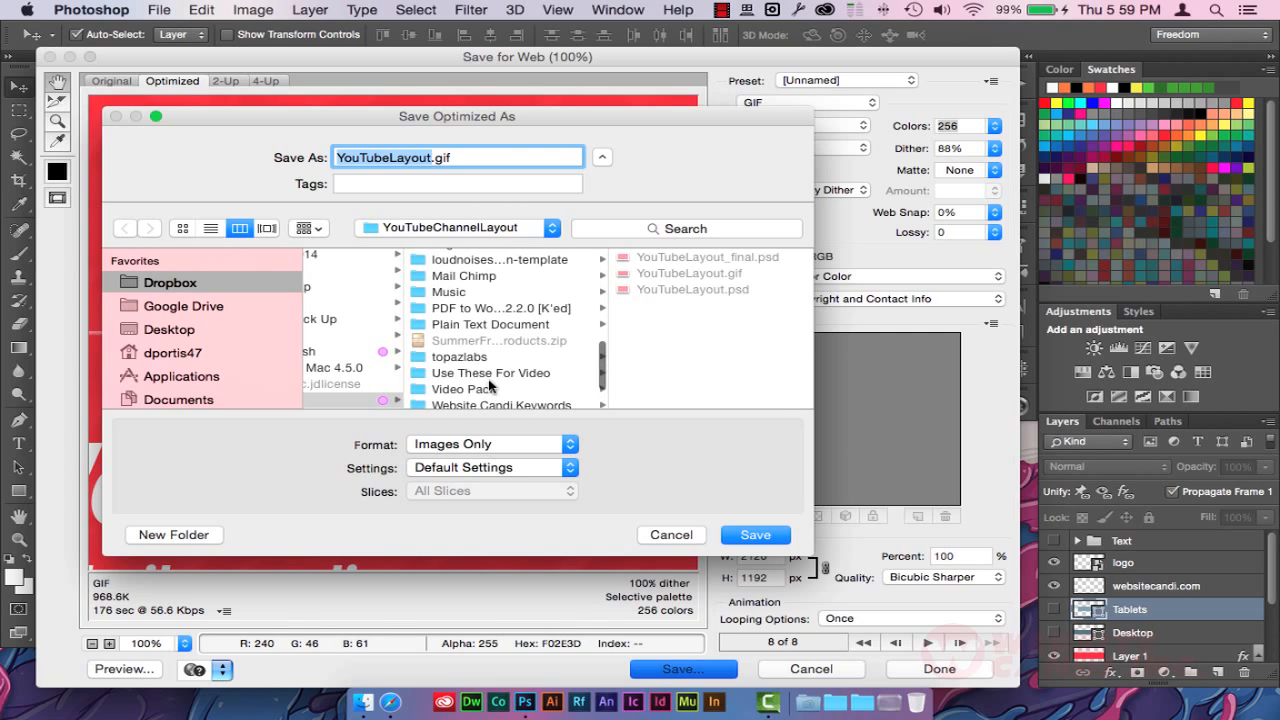
{"action": "scroll", "coordinate": [494, 400], "scroll_direction": "left", "scroll_amount": 3}
{"action": "left_click", "coordinate": [205, 331]}
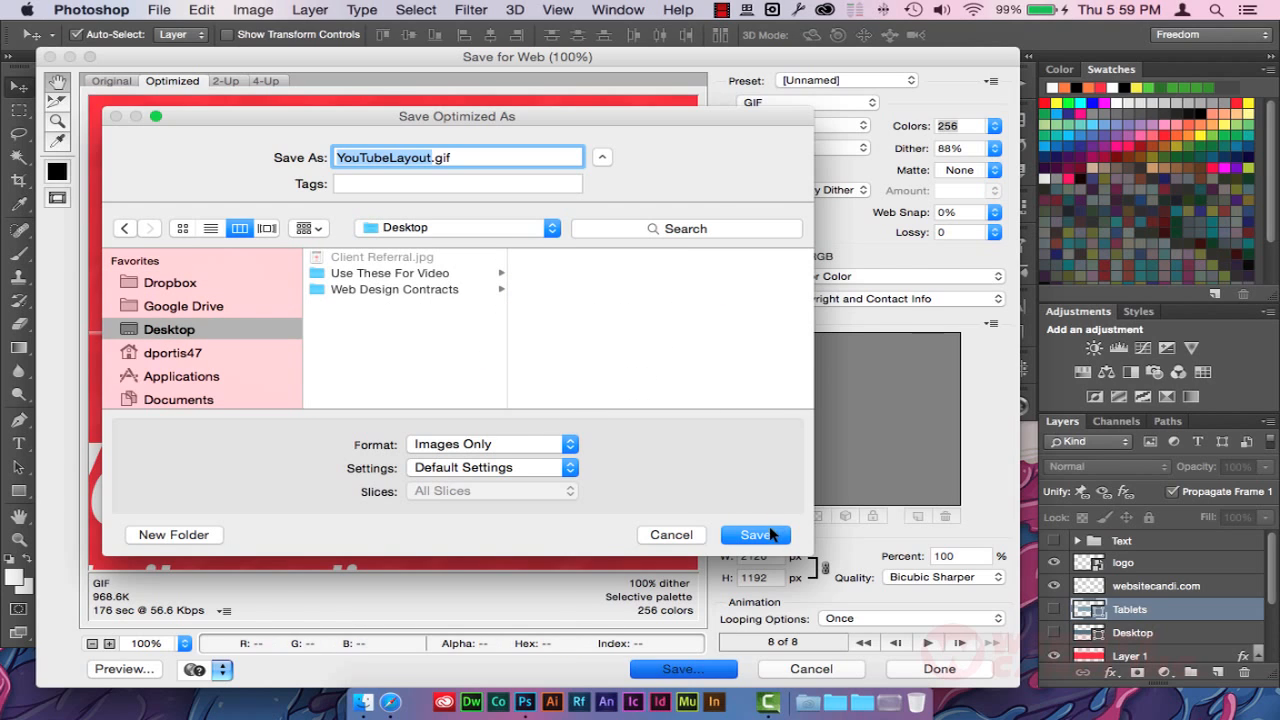
{"action": "left_click", "coordinate": [770, 533]}
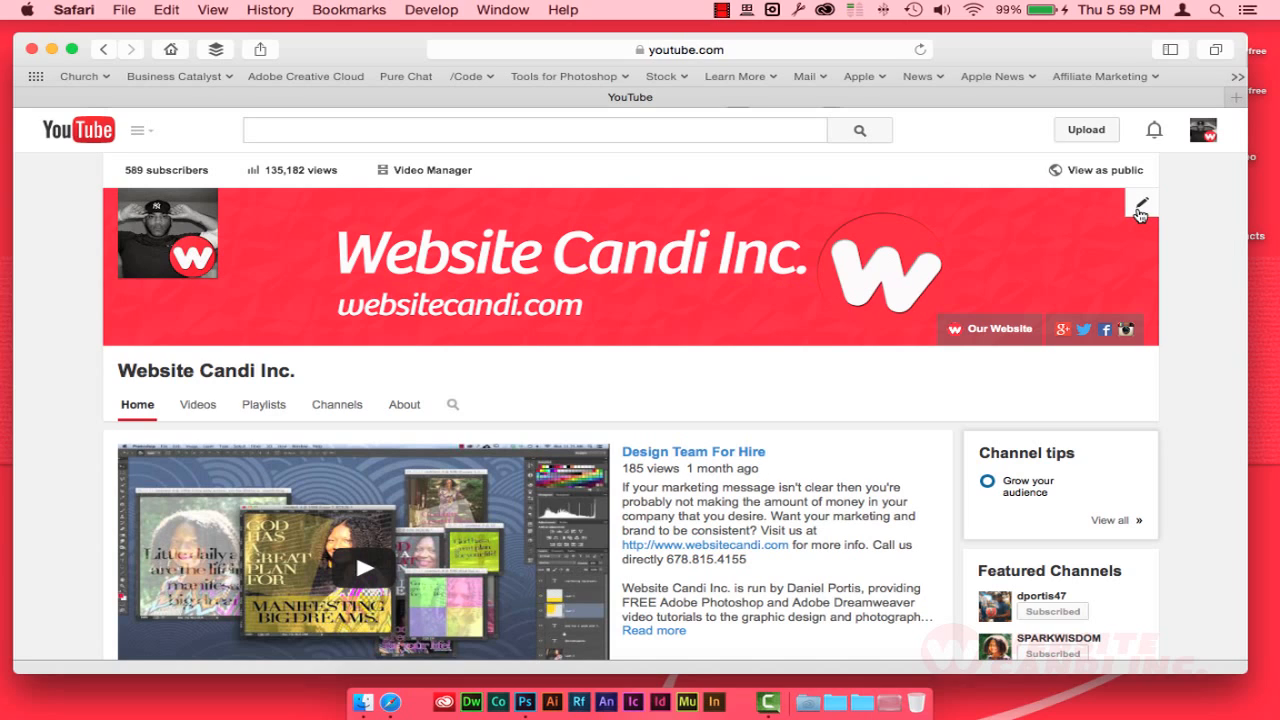
On the YouTube channel page in Safari, replace the channel art with YouTubeLayout.gif from the Desktop.
{"action": "left_click", "coordinate": [1140, 210]}
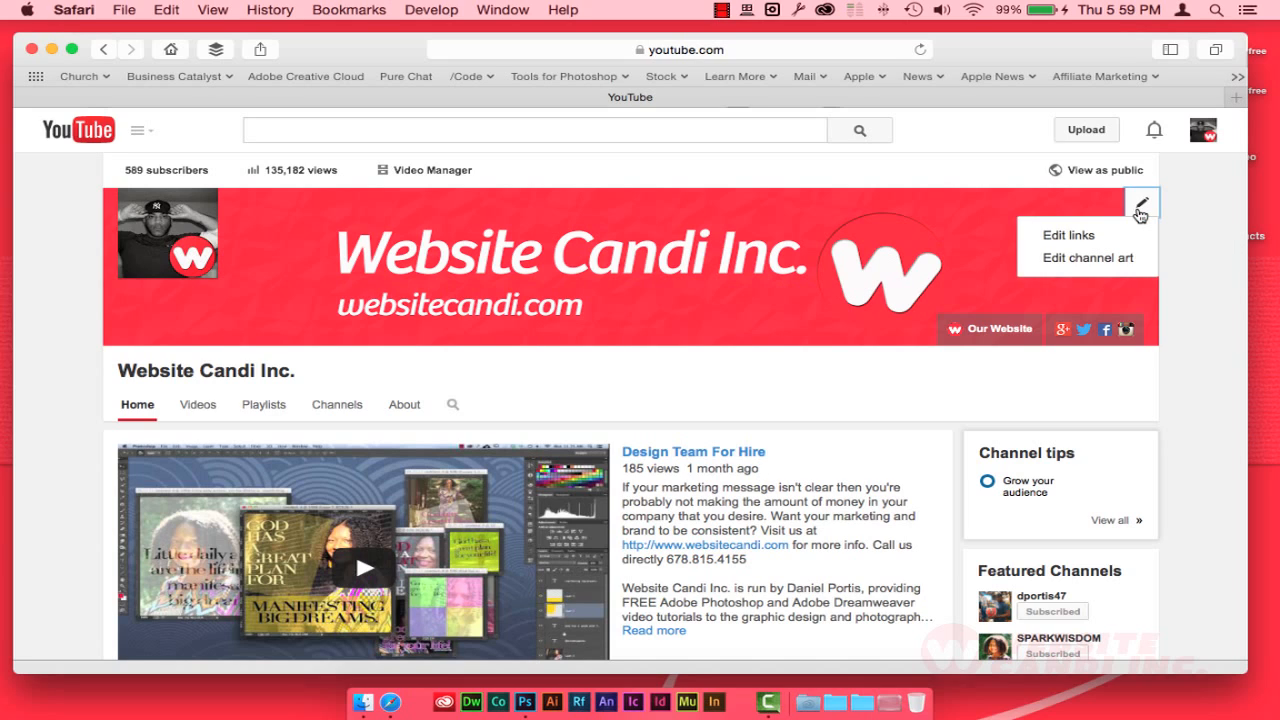
{"action": "left_click", "coordinate": [1090, 258]}
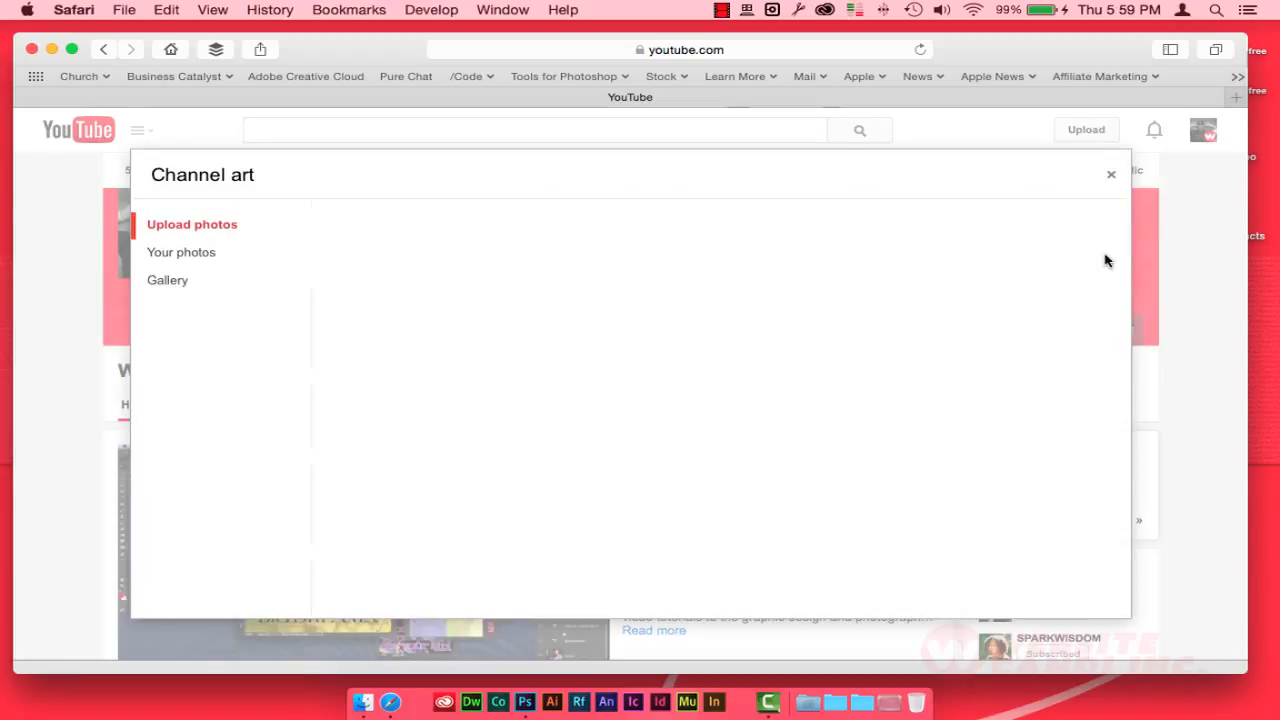
{"action": "left_click", "coordinate": [698, 407]}
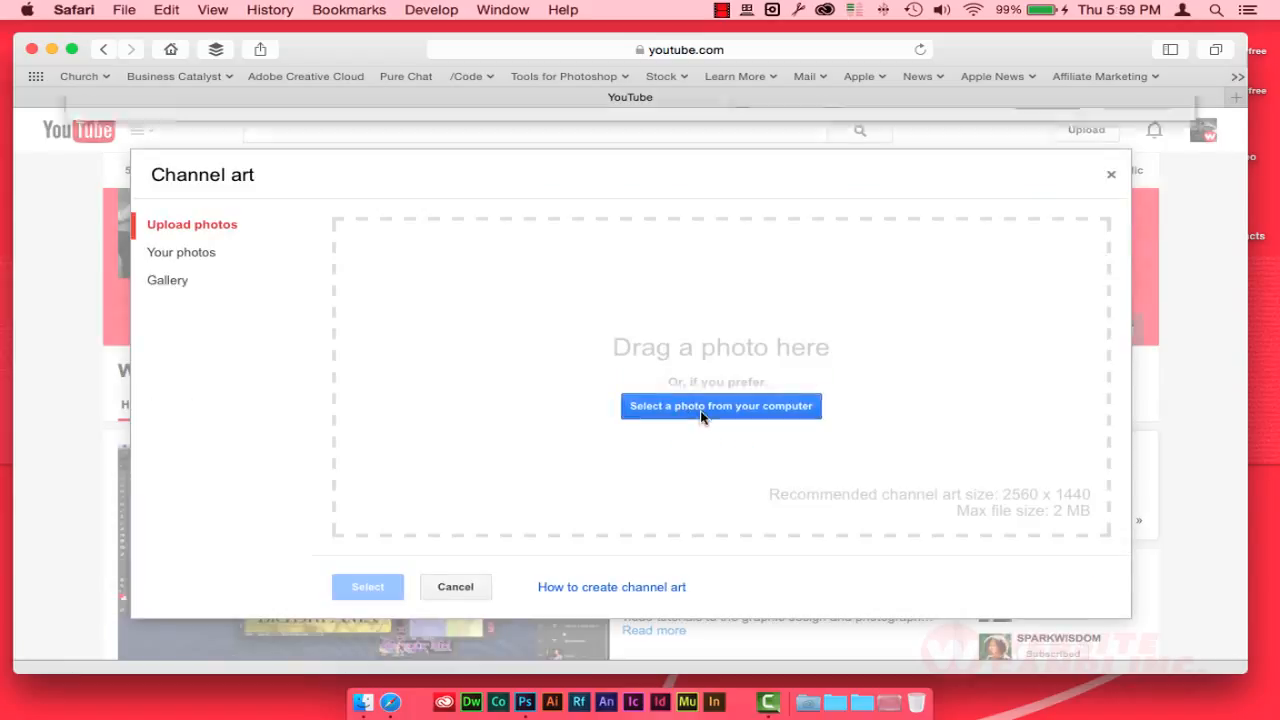
{"action": "left_click", "coordinate": [133, 188]}
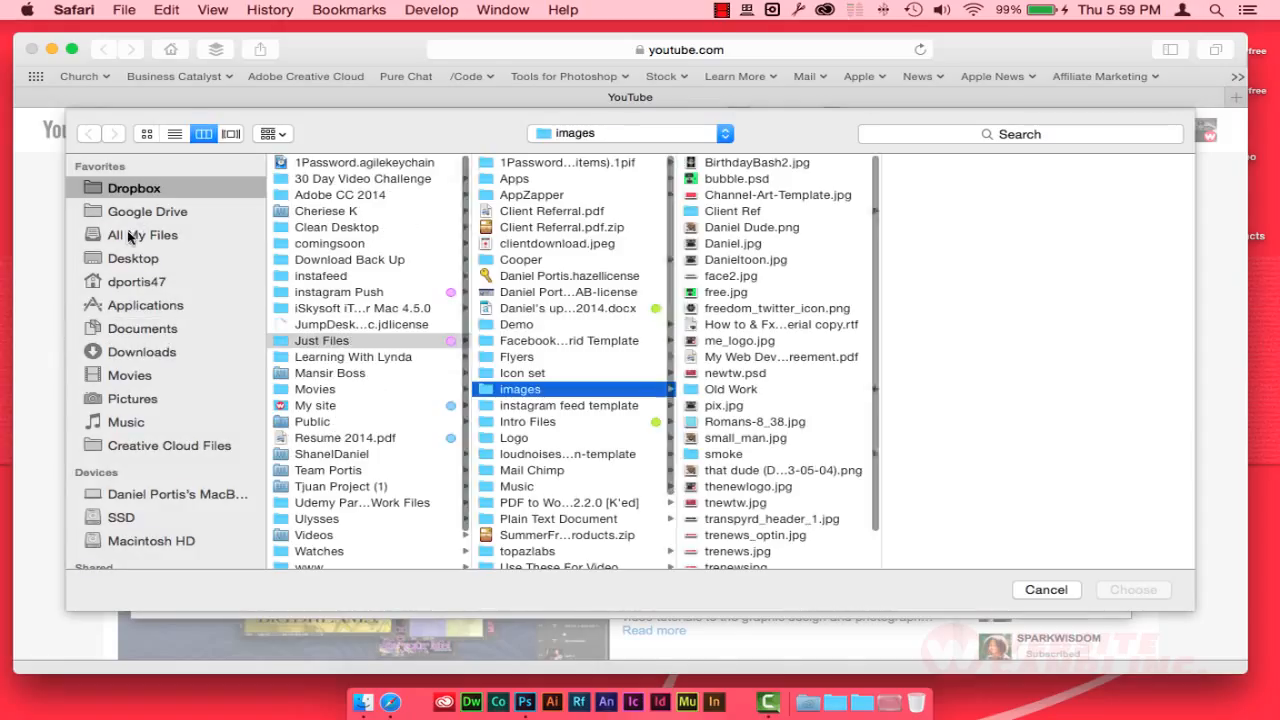
{"action": "left_click", "coordinate": [133, 258]}
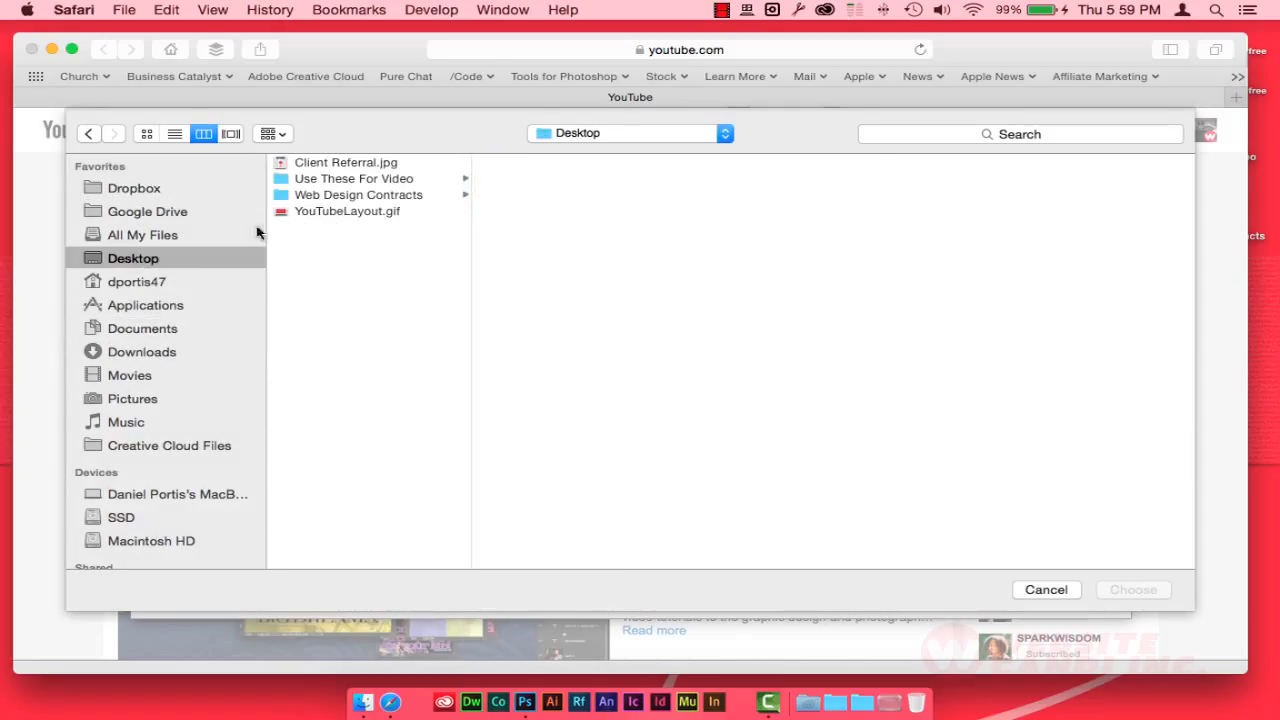
{"action": "left_click", "coordinate": [322, 212]}
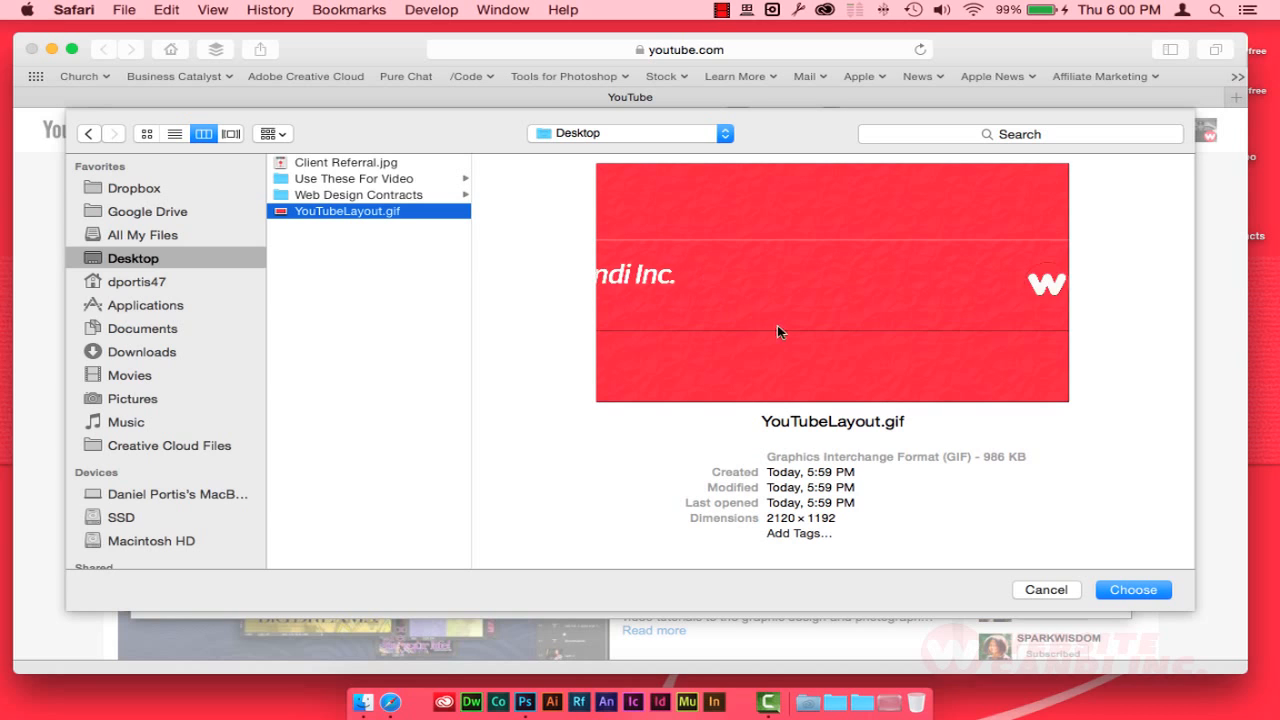
{"action": "left_click", "coordinate": [1133, 590]}
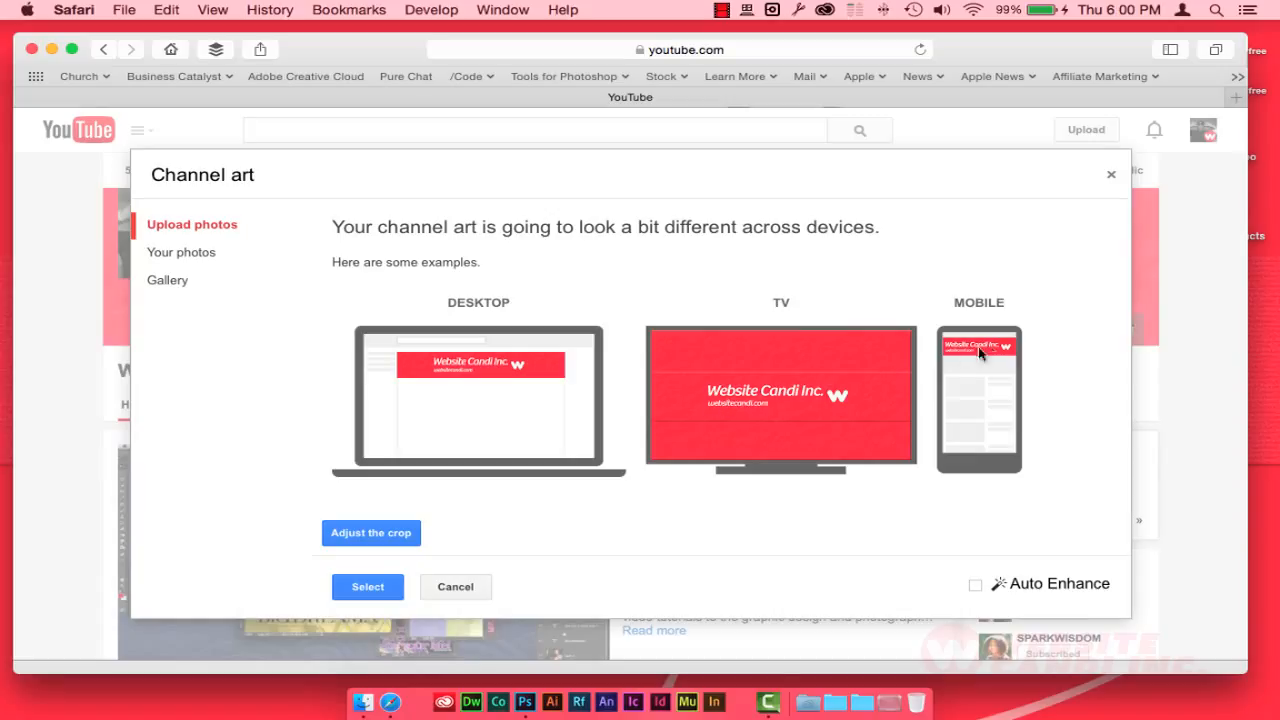
{"action": "left_click", "coordinate": [362, 594]}
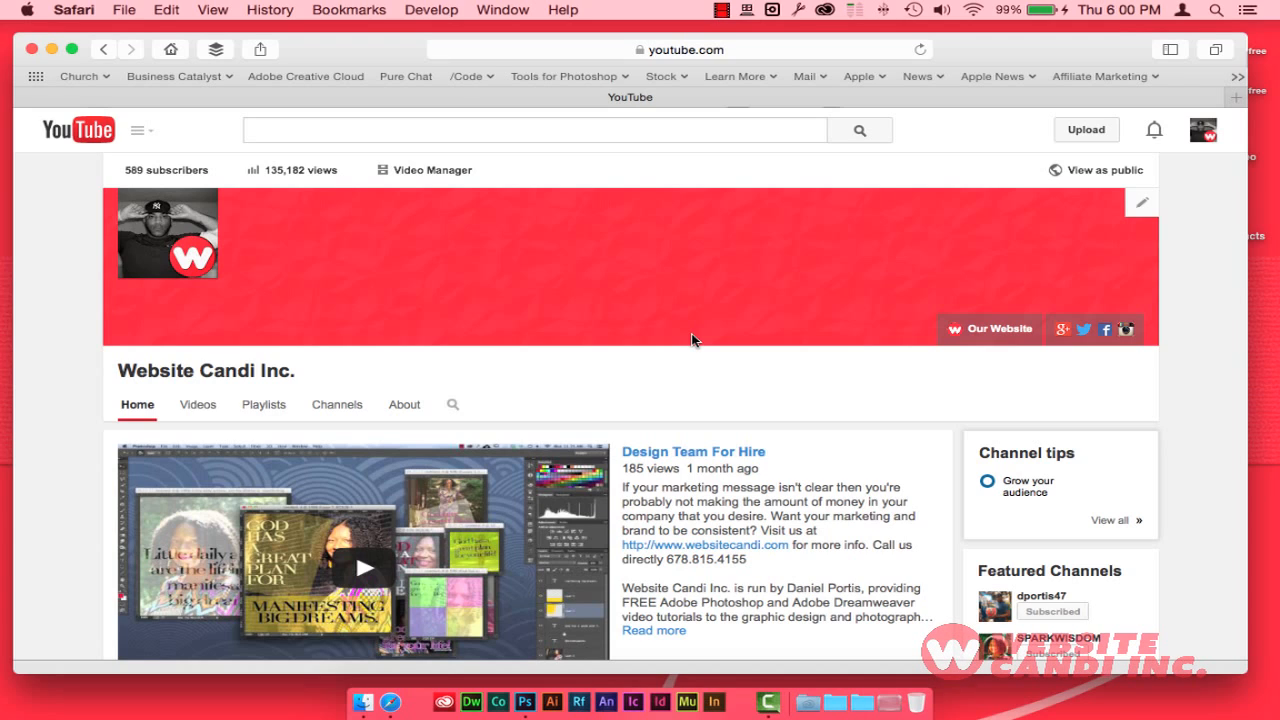
Reload the channel page several times to check how the new banner animation plays.
{"action": "left_click", "coordinate": [919, 50]}
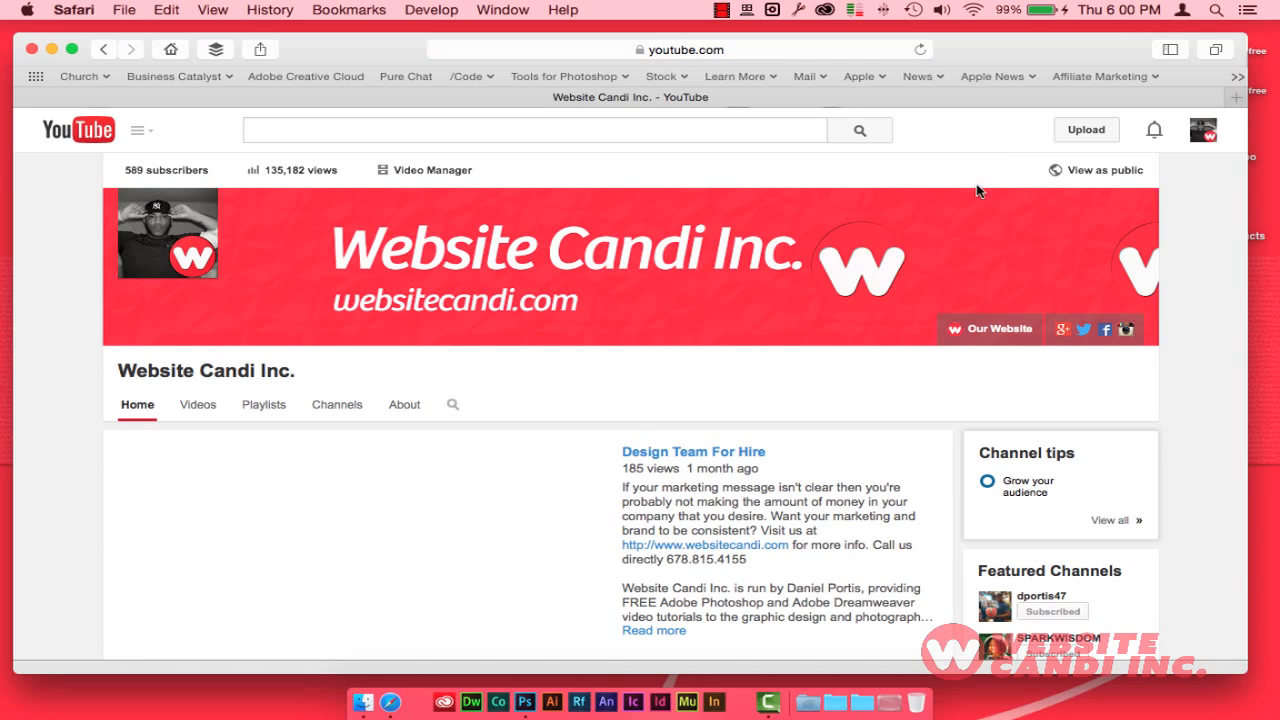
{"action": "left_click", "coordinate": [919, 50]}
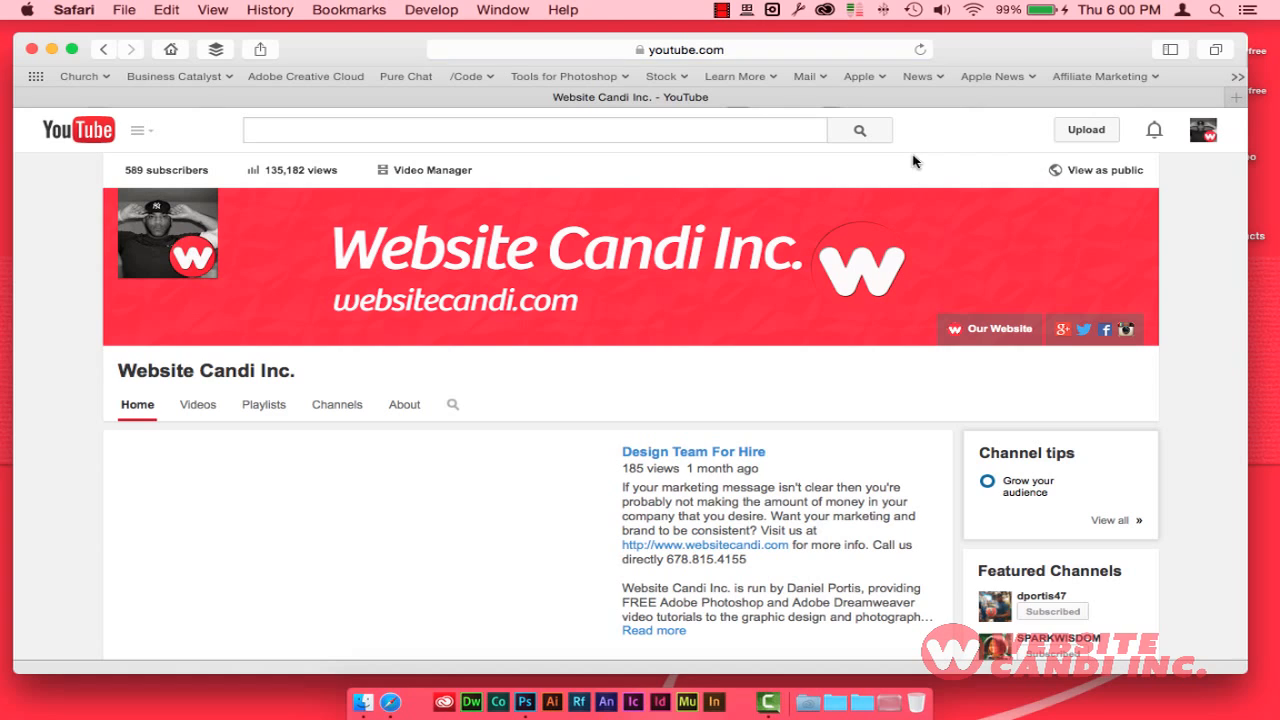
{"action": "left_click", "coordinate": [919, 50]}
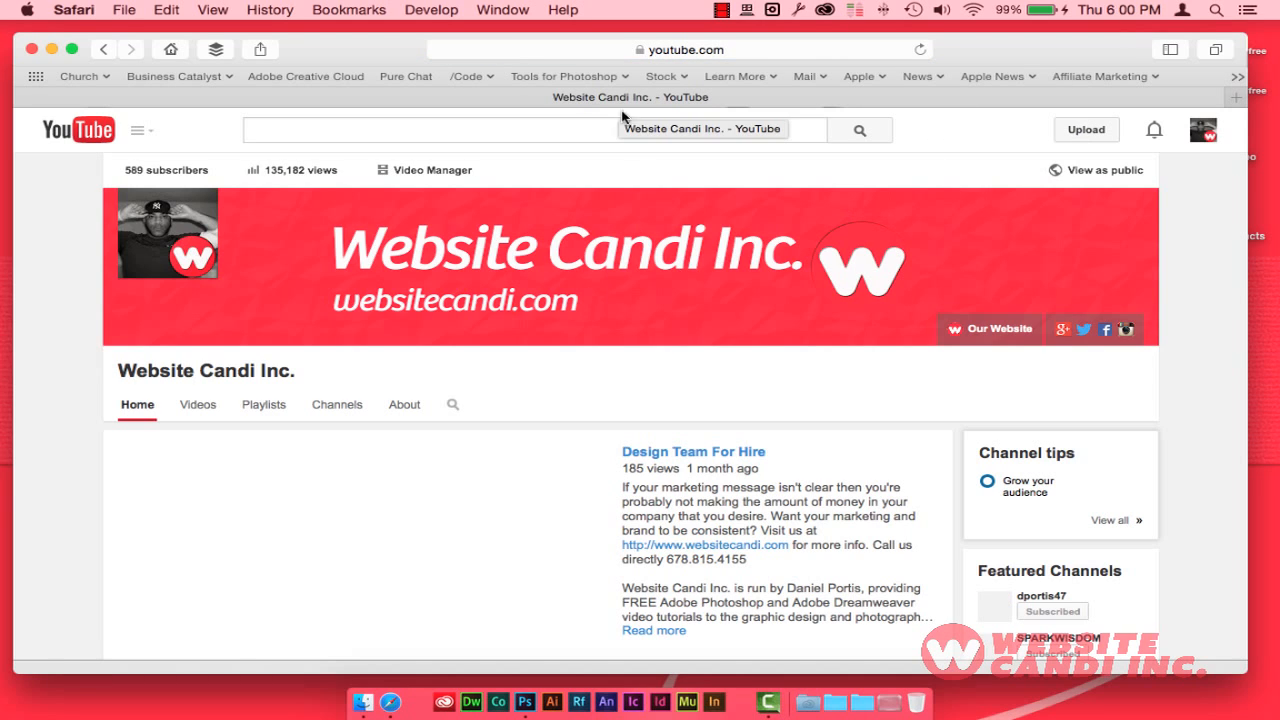
Copy the channel page's address and switch to Google Chrome.
{"action": "left_click", "coordinate": [670, 50]}
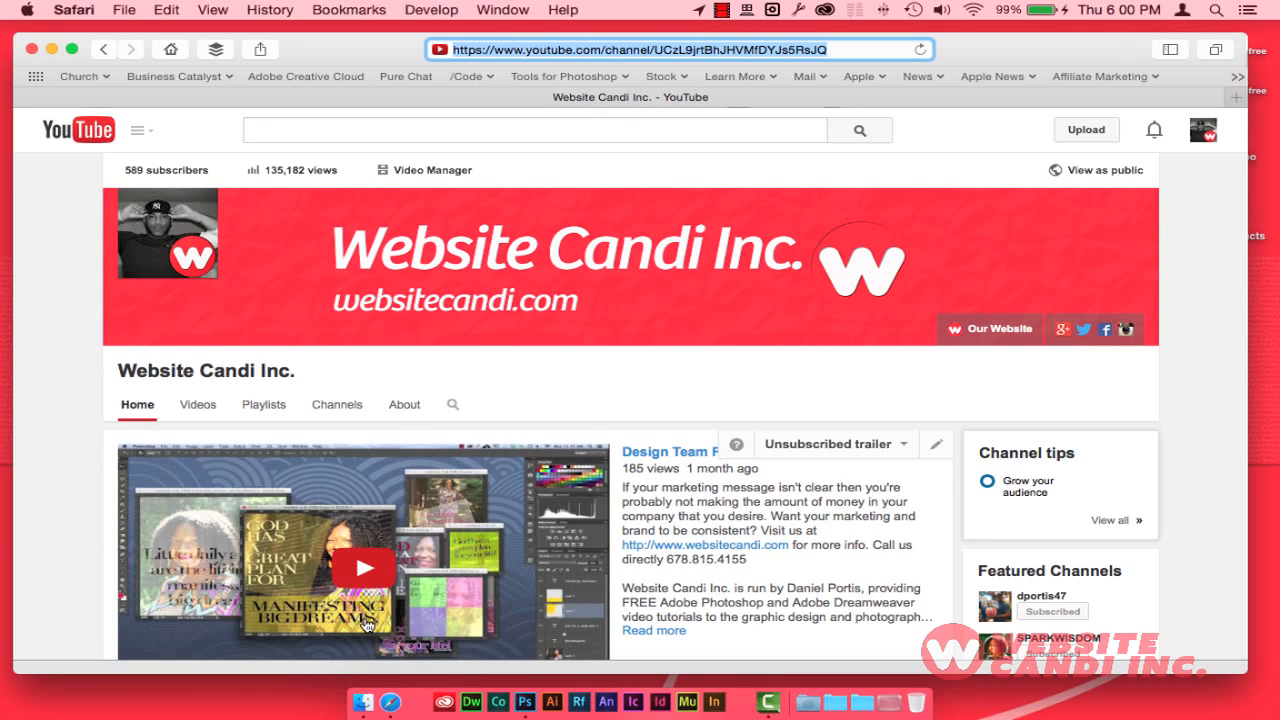
{"action": "key", "text": "super+space"}
{"action": "type", "text": "chr"}
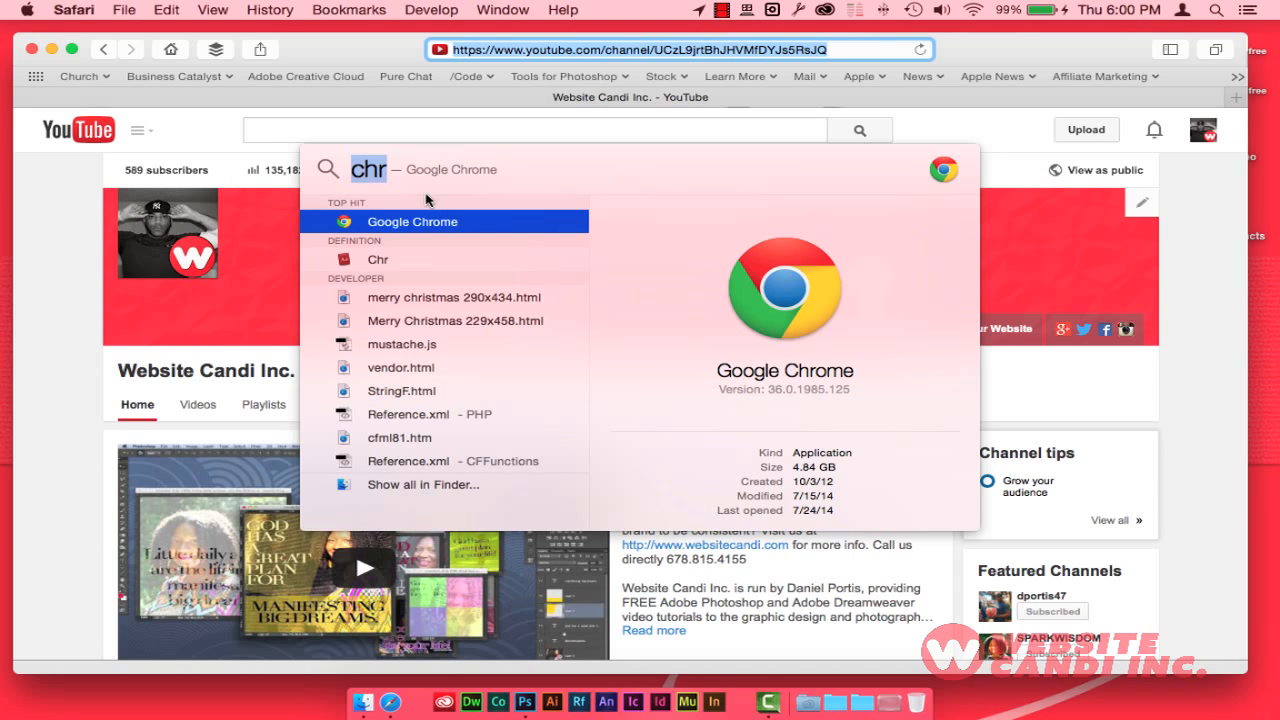
{"action": "key", "text": "Return"}
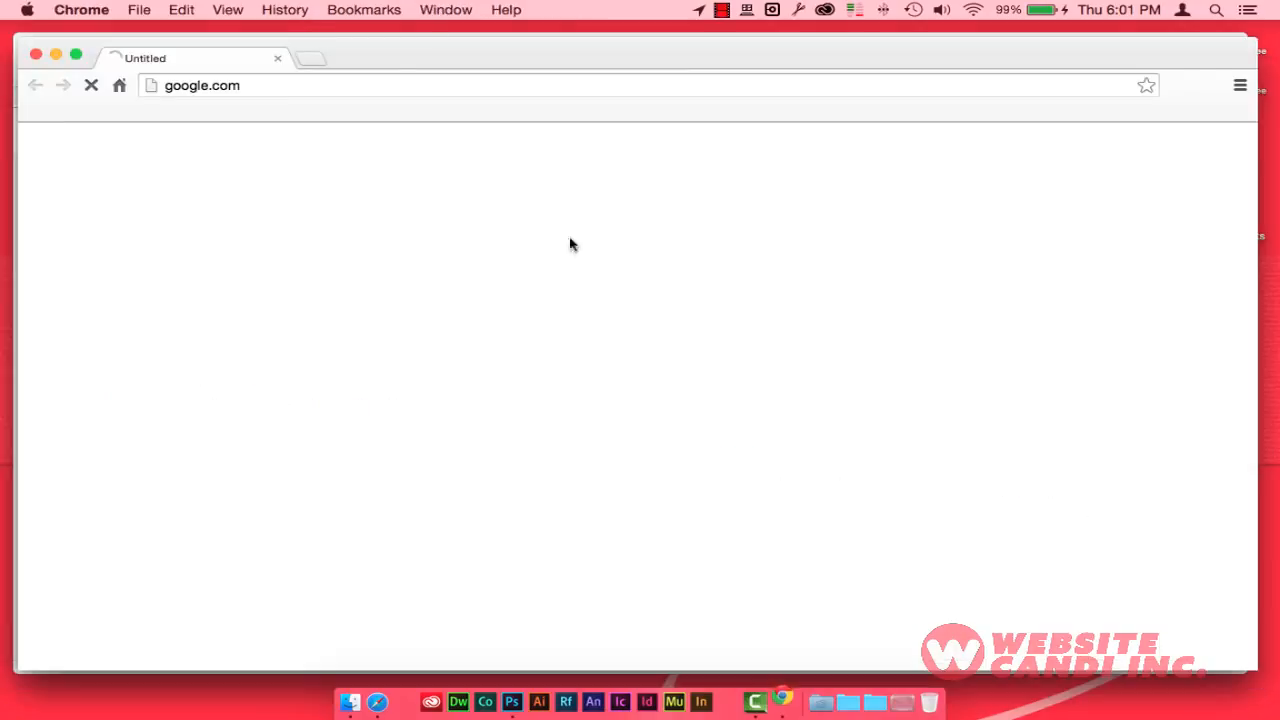
Load the copied YouTube channel address in Chrome to check the banner, and pause the trailer video.
{"action": "left_click", "coordinate": [380, 87]}
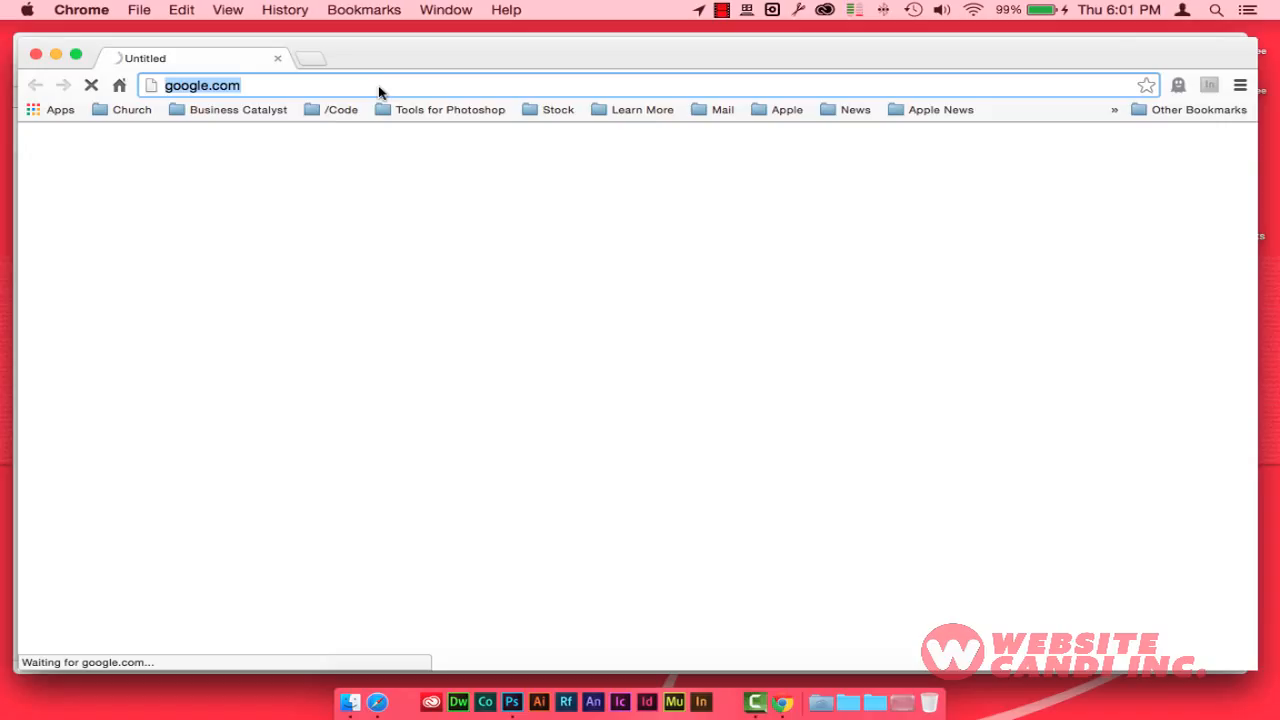
{"action": "type", "text": "https://www.youtube.com/channel/UCzL9jrtBhJHVMfDYJs5RsJQ"}
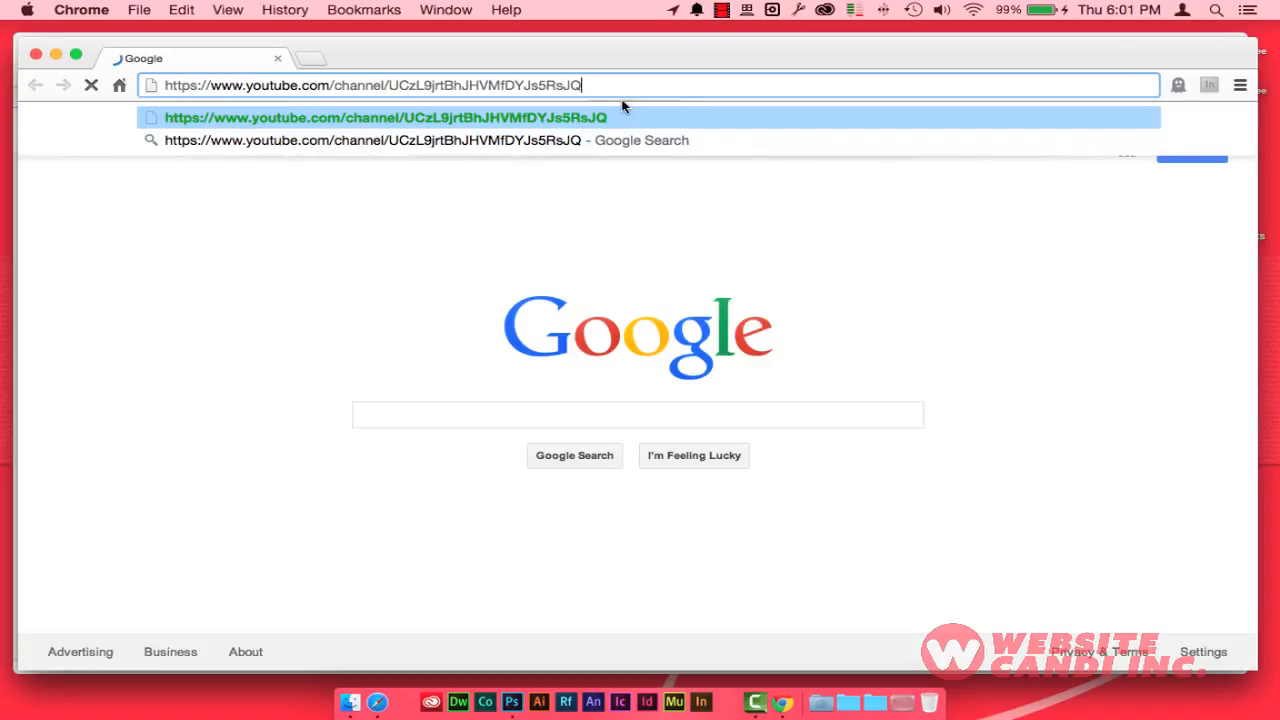
{"action": "left_click", "coordinate": [622, 101]}
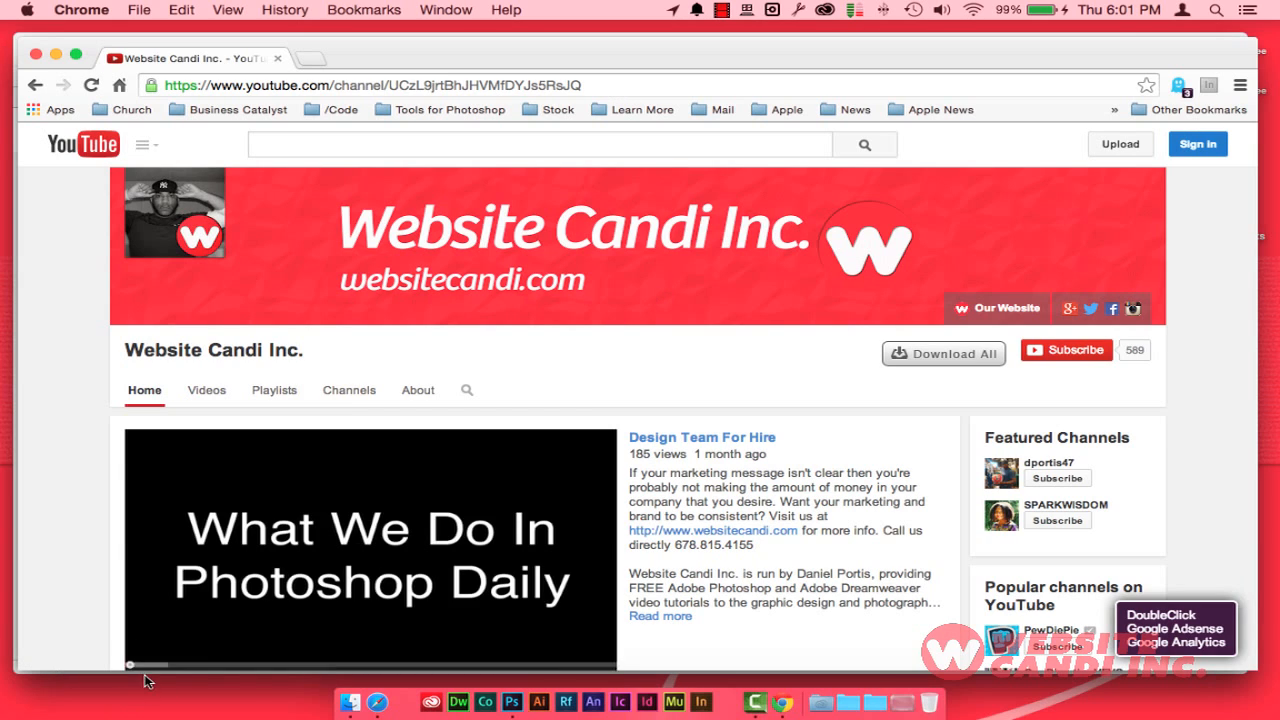
{"action": "left_click", "coordinate": [153, 666]}
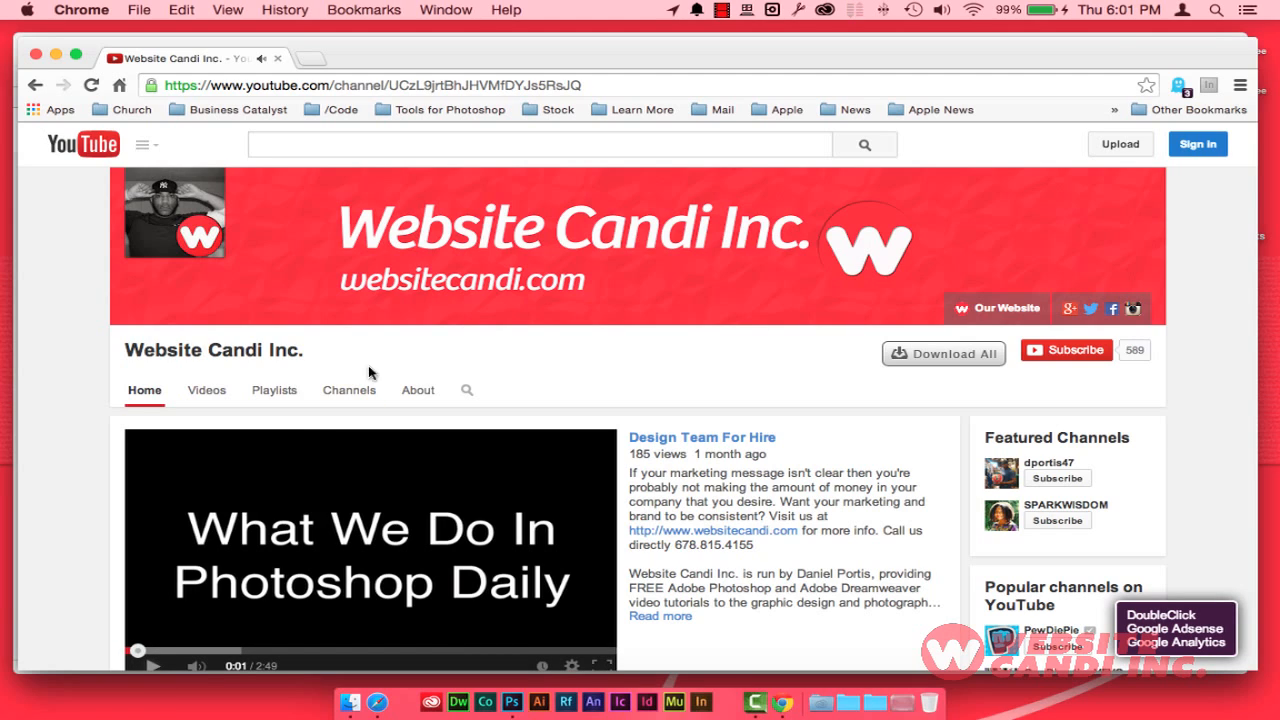